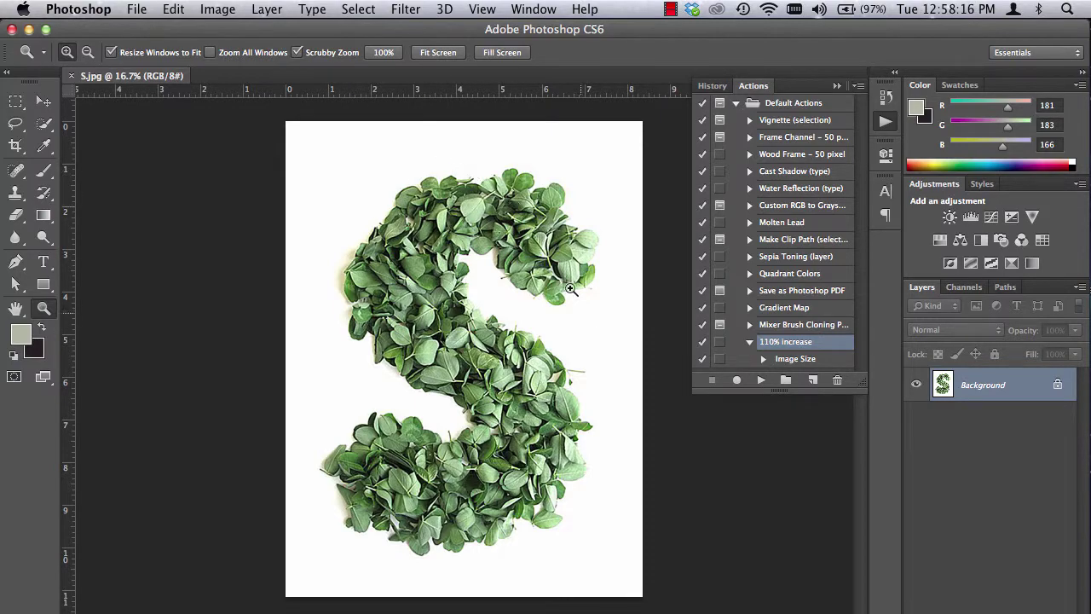
Try to clean up the background with a Curves adjustment layer by sampling the yellowish shadow beside the S as white point
left_click_drag(570, 290, 630, 317)
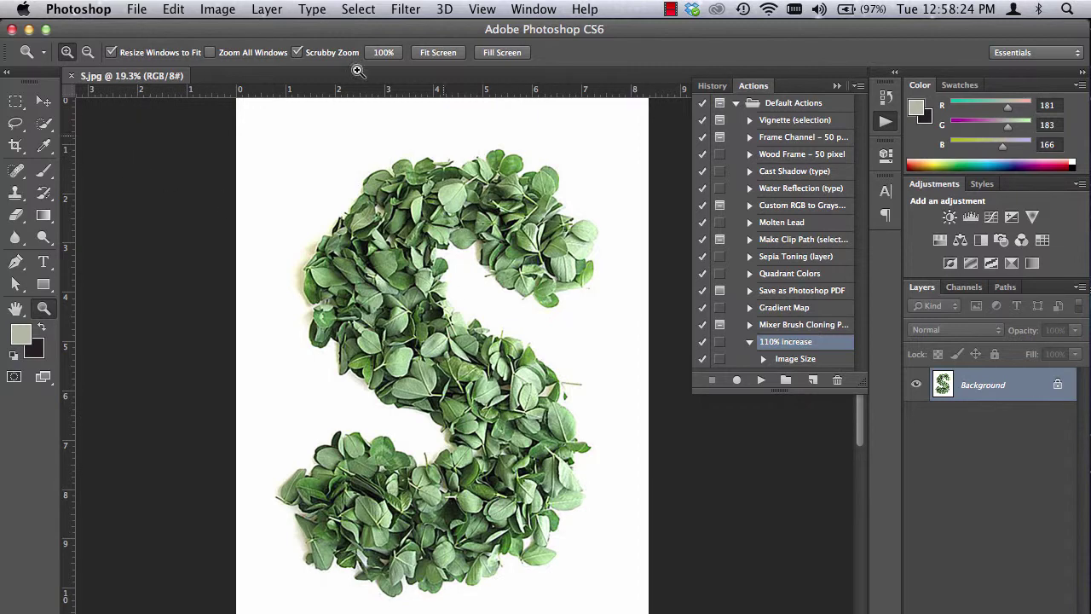
left_click_drag(1088, 611, 1071, 585)
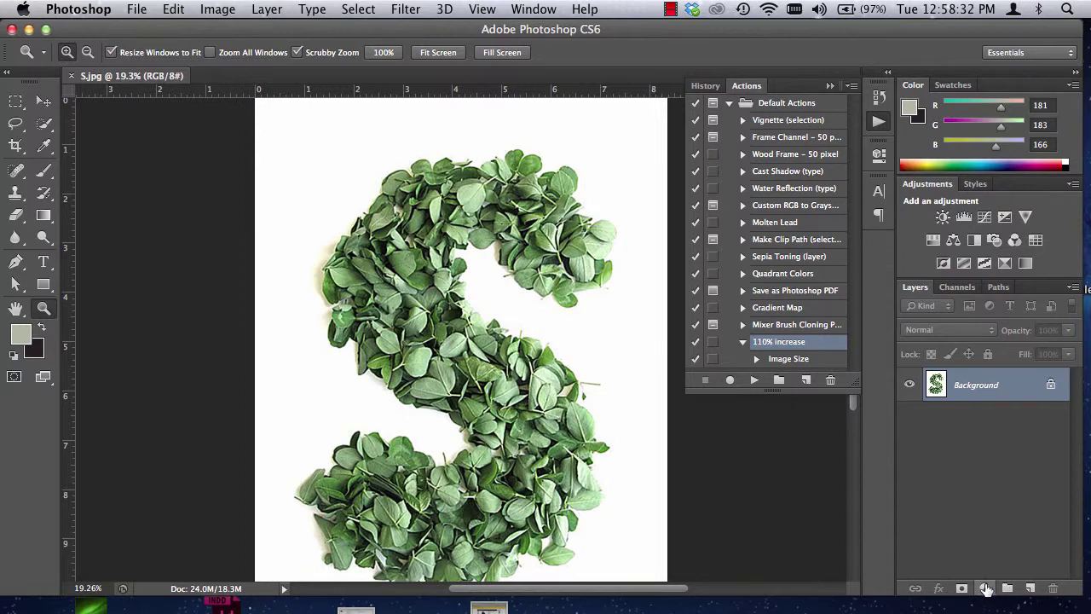
left_click(986, 588)
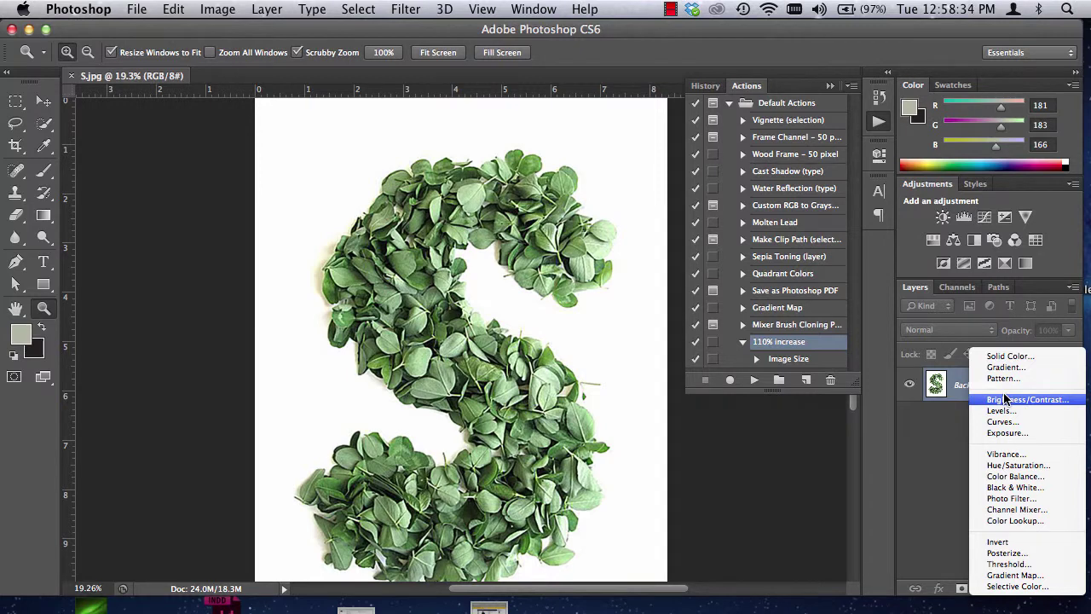
left_click(1003, 421)
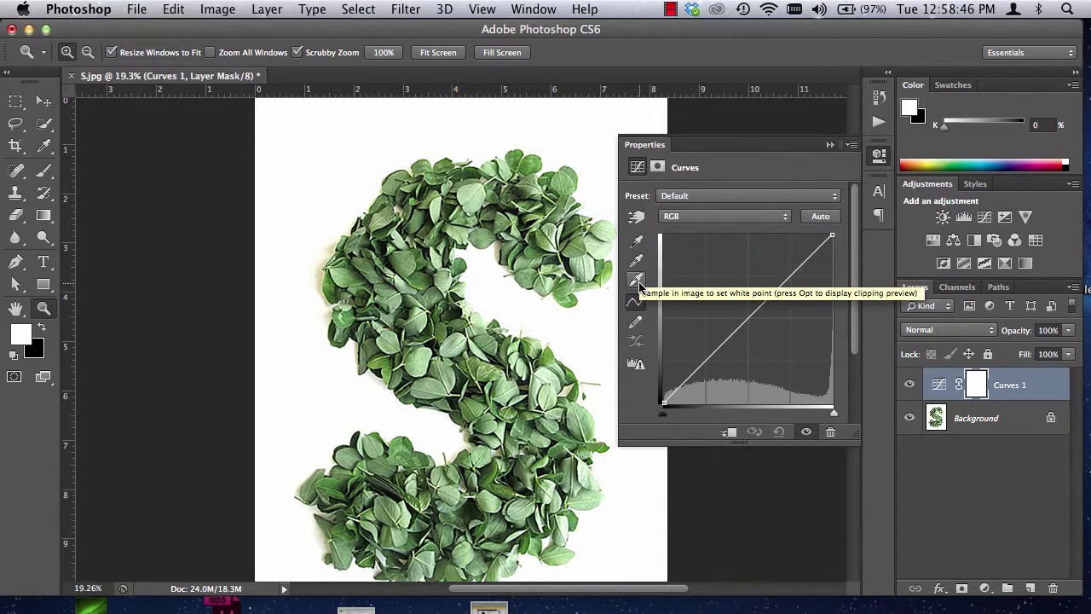
left_click(637, 282)
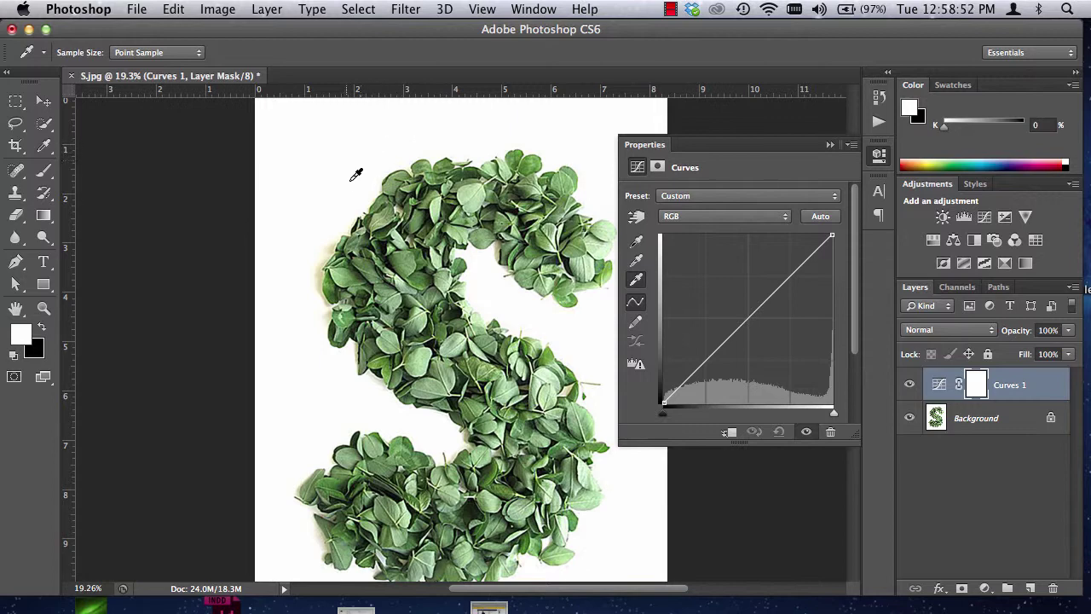
left_click(325, 269)
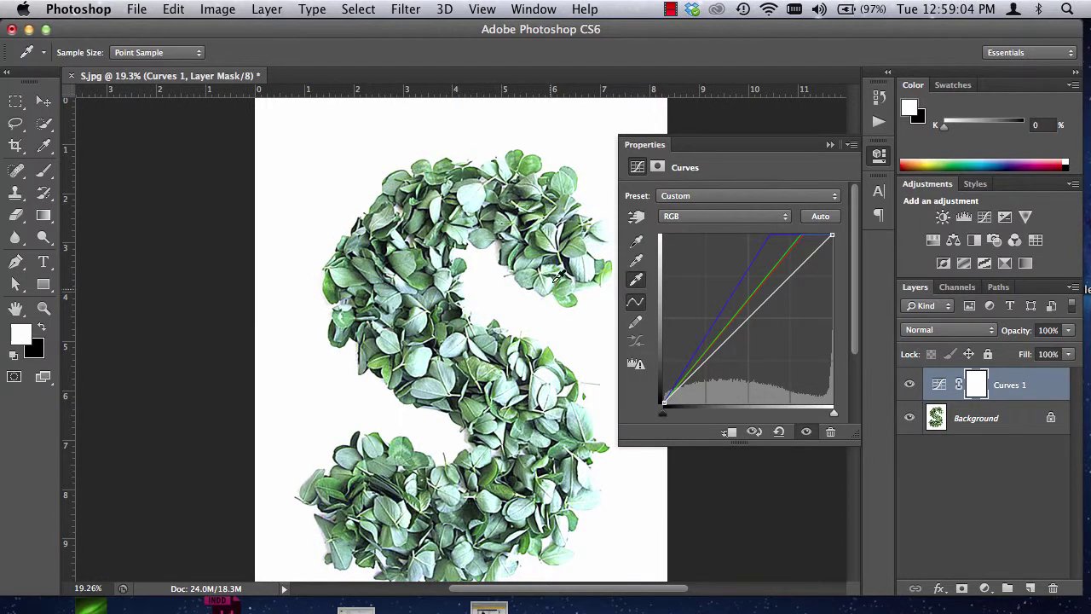
left_click(829, 144)
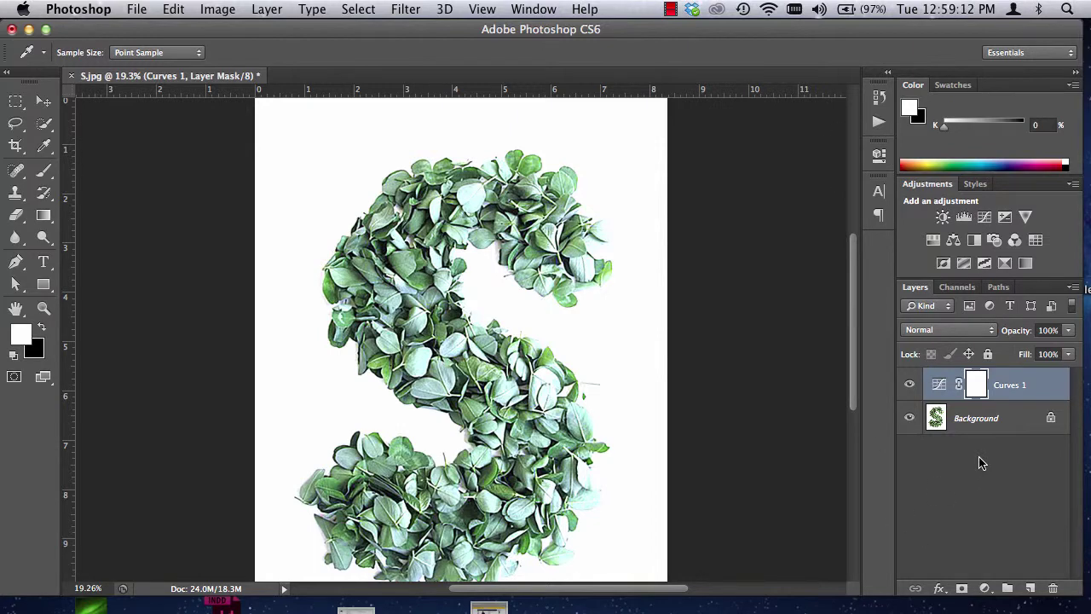
Delete the Curves adjustment layer
left_click(1003, 388)
key("z")
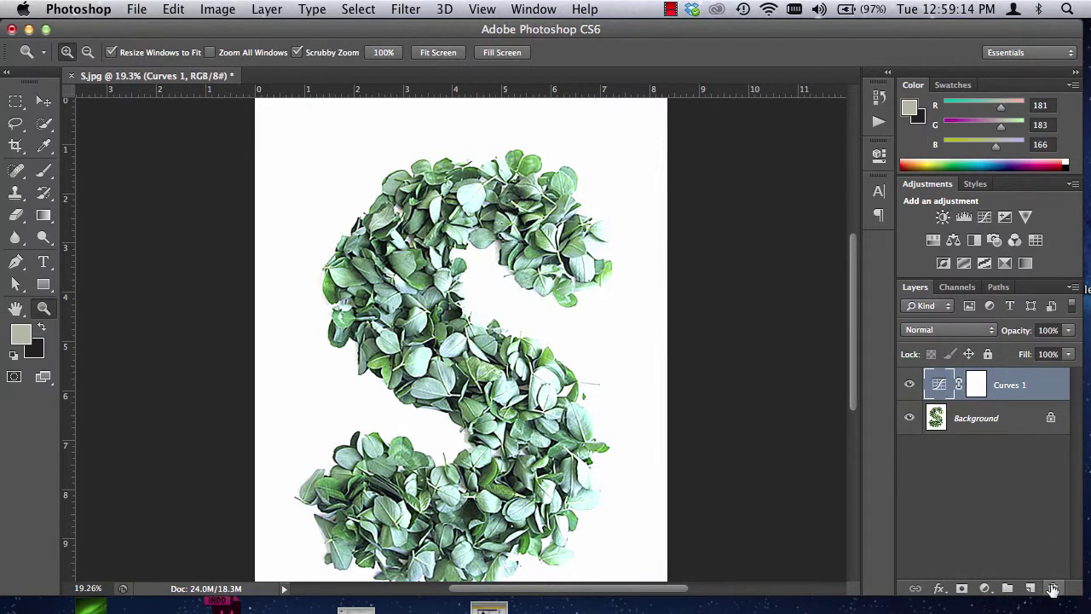
left_click(1054, 590)
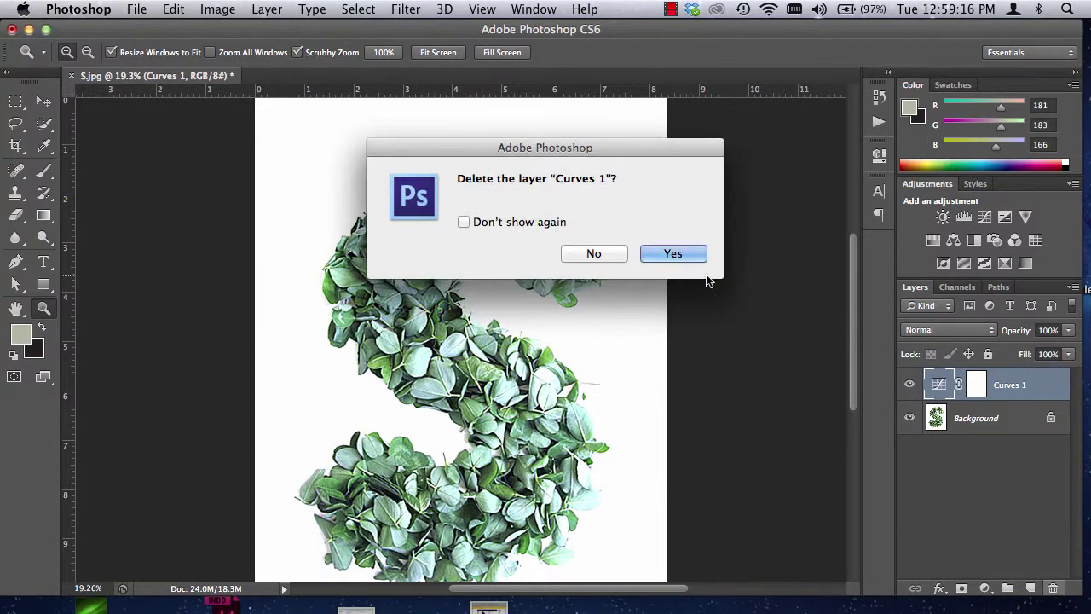
left_click(673, 256)
Set the Quick Selection brush size to 22 px for working along the upper-left edge of the S
scroll(345, 234, "down", 2)
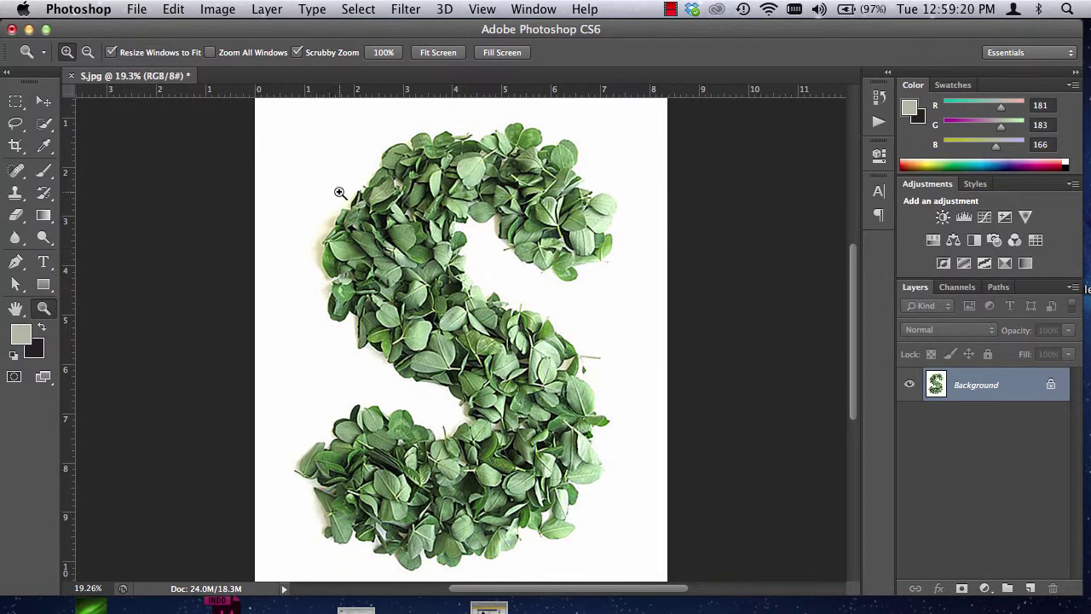
left_click(45, 123)
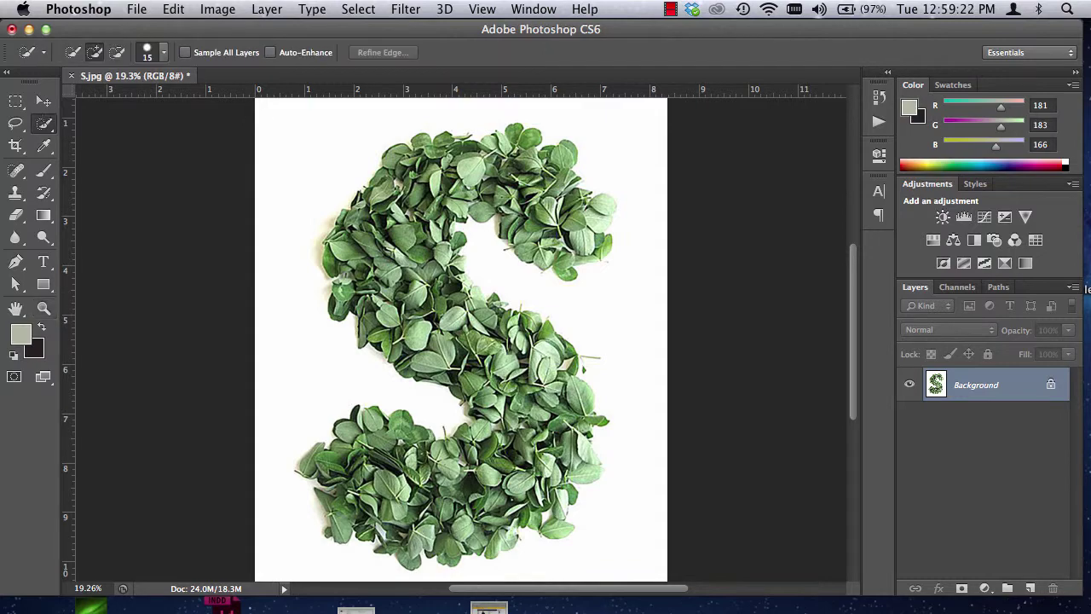
left_click(44, 309)
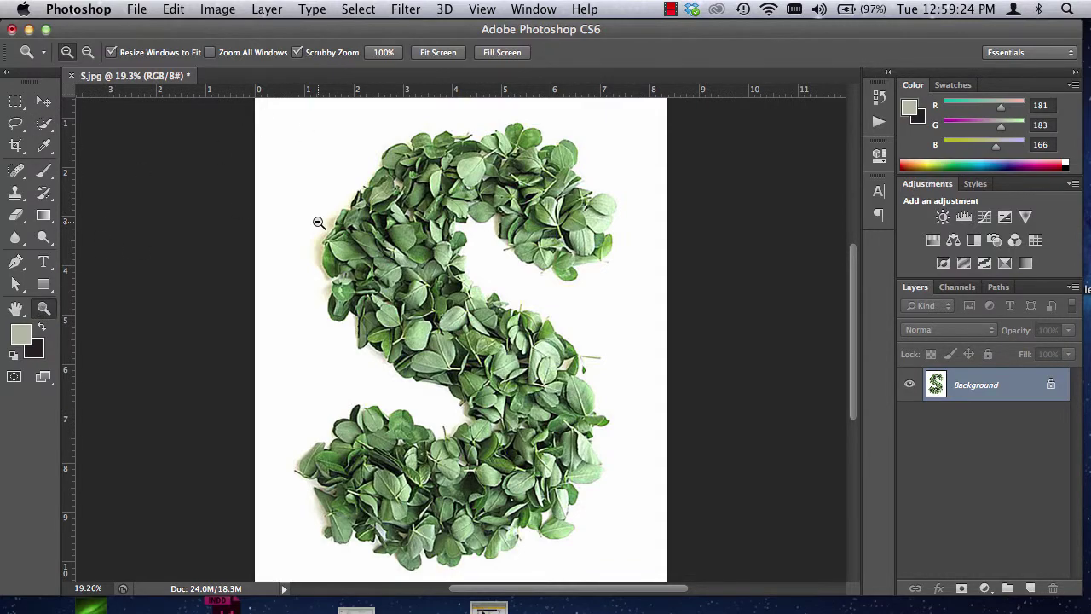
left_click_drag(316, 219, 144, 207)
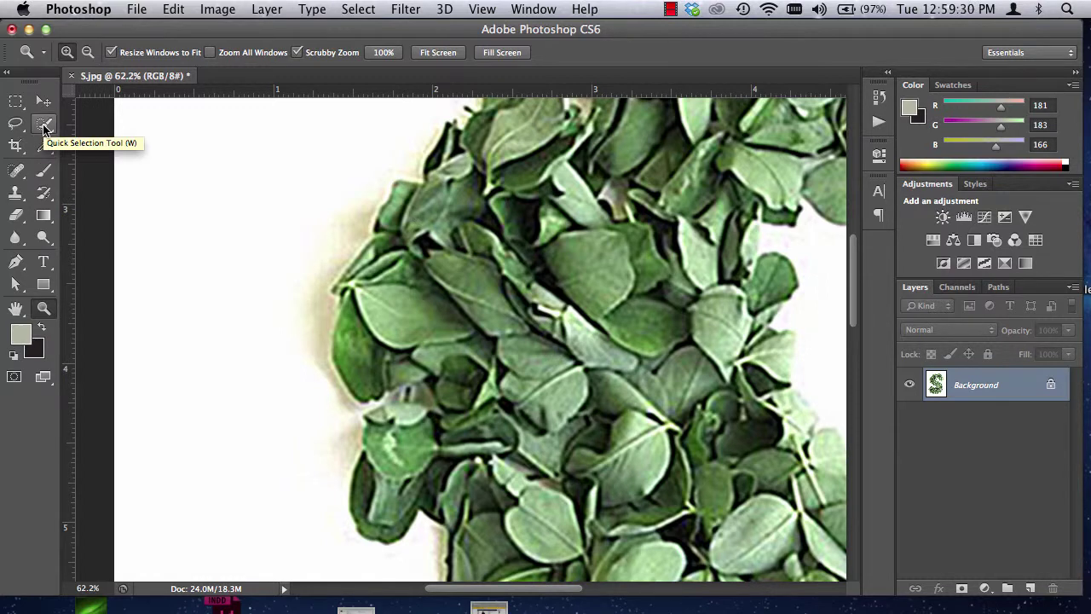
left_click(45, 126)
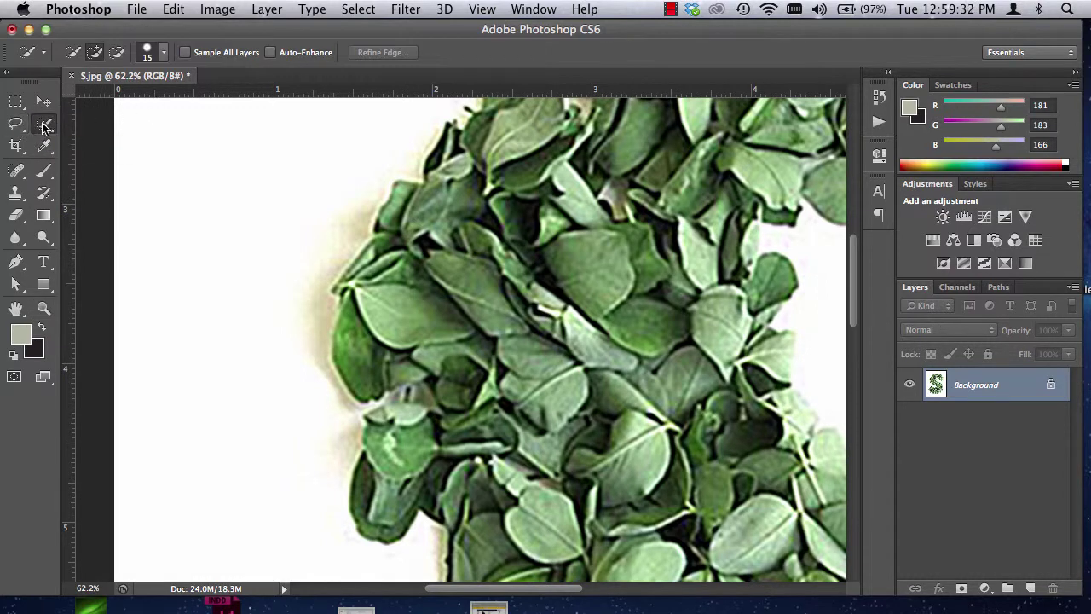
left_click(164, 54)
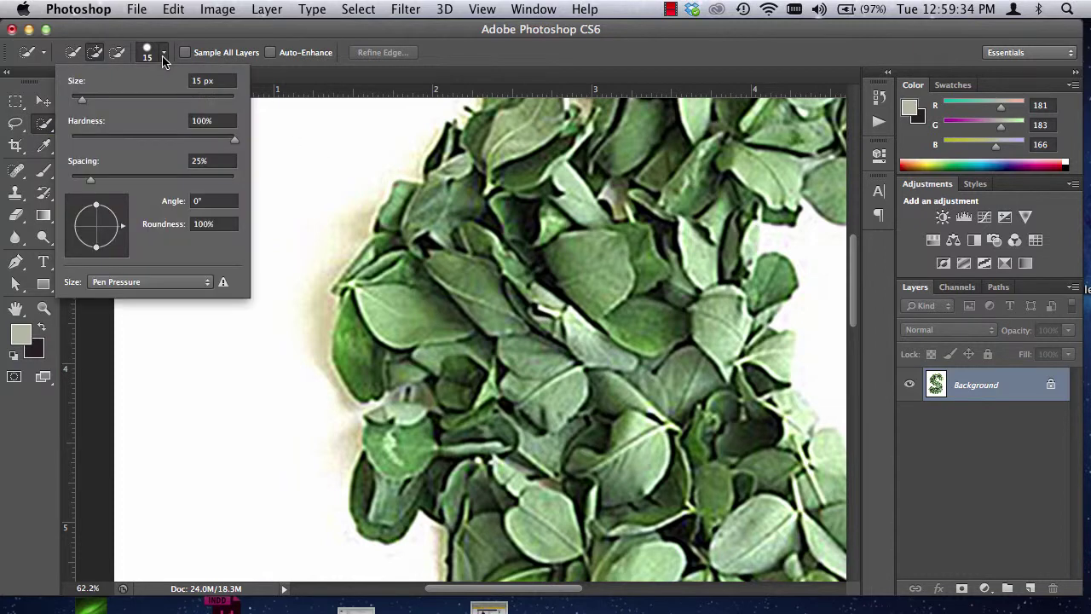
left_click_drag(82, 100, 108, 100)
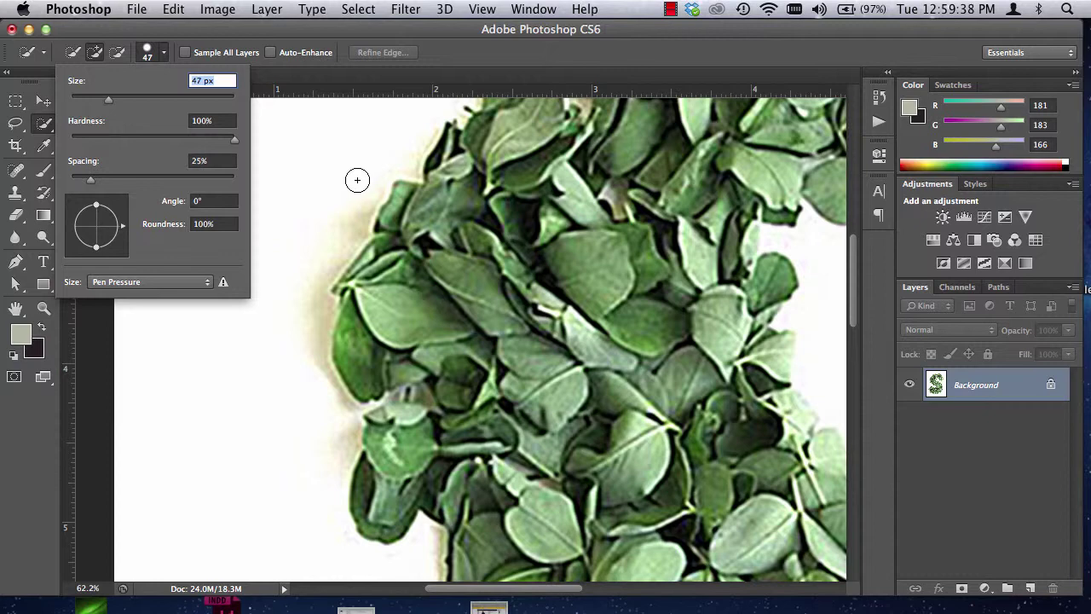
left_click_drag(108, 101, 88, 101)
Quick-select the white background and yellowish shadow along the left outer edge of the leaf S
left_click(300, 130)
left_click(299, 131)
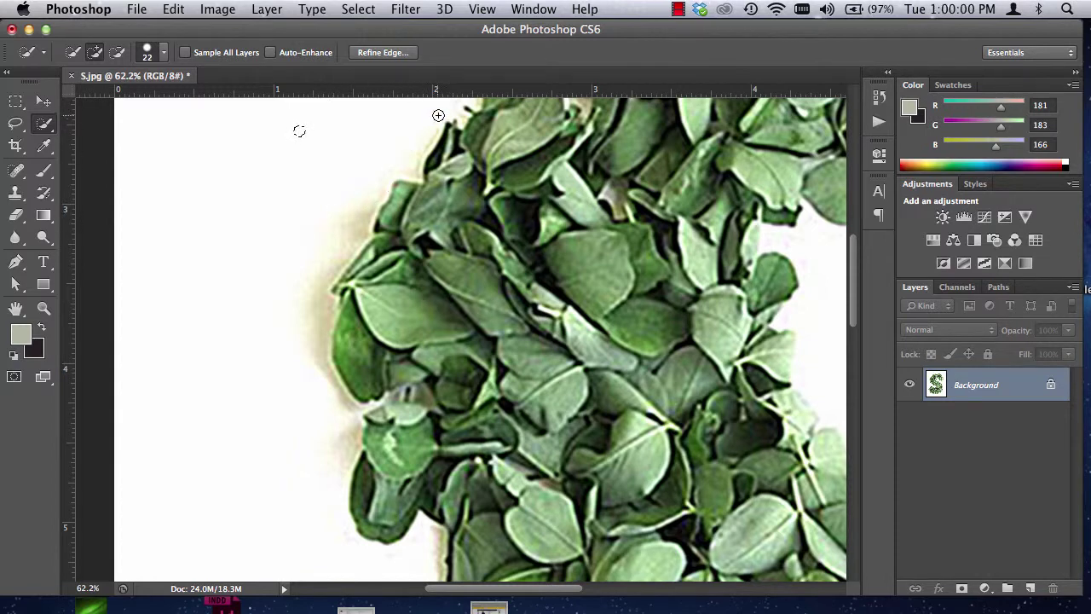
mouse_move(438, 114)
left_mouse_down()
mouse_move(412, 162)
mouse_move(378, 166)
mouse_move(300, 302)
mouse_move(306, 371)
mouse_move(341, 410)
mouse_move(312, 516)
mouse_move(292, 540)
mouse_move(328, 540)
mouse_move(356, 563)
mouse_move(364, 375)
left_mouse_up()
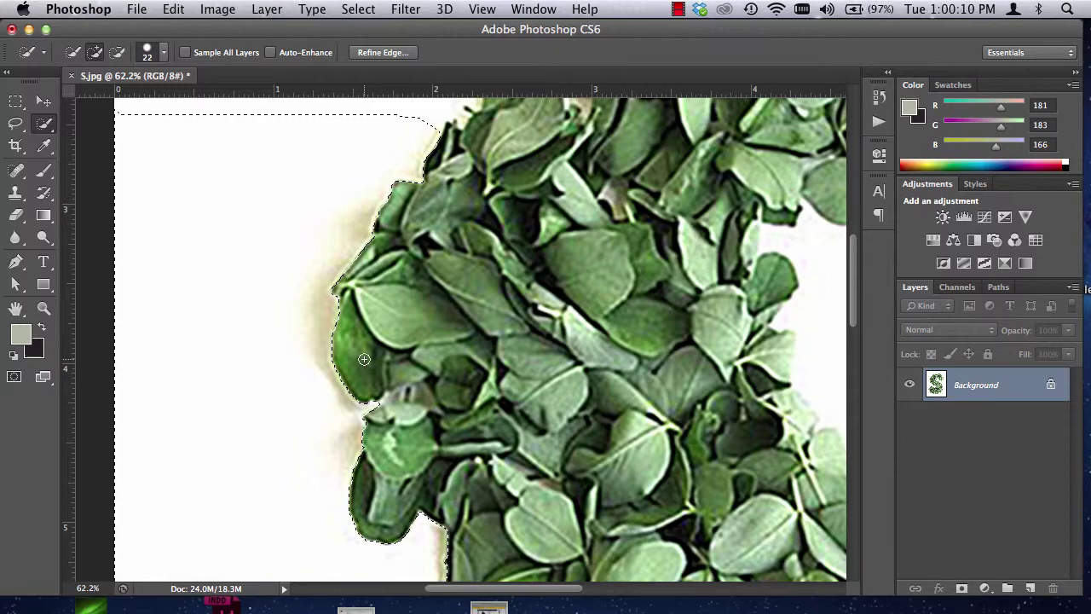
Reduce the Quick Selection brush to 9 px and subtract the thin stem in the S's lower inner curve from the selection
key("super+minus")
key("super+minus")
key("super+minus")
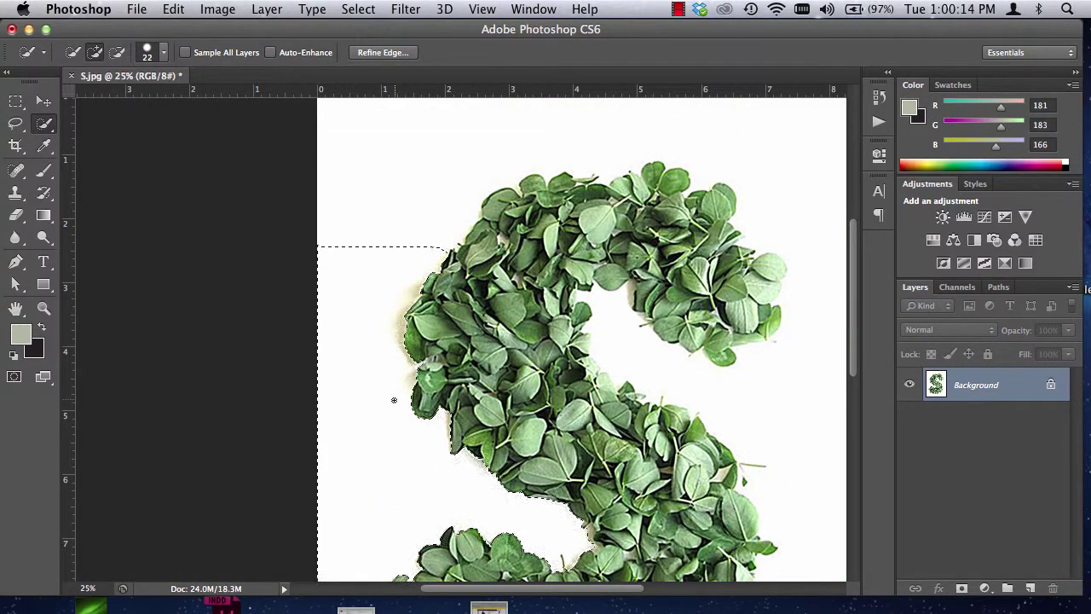
scroll(395, 398, "down", 10)
scroll(394, 398, "up", 6)
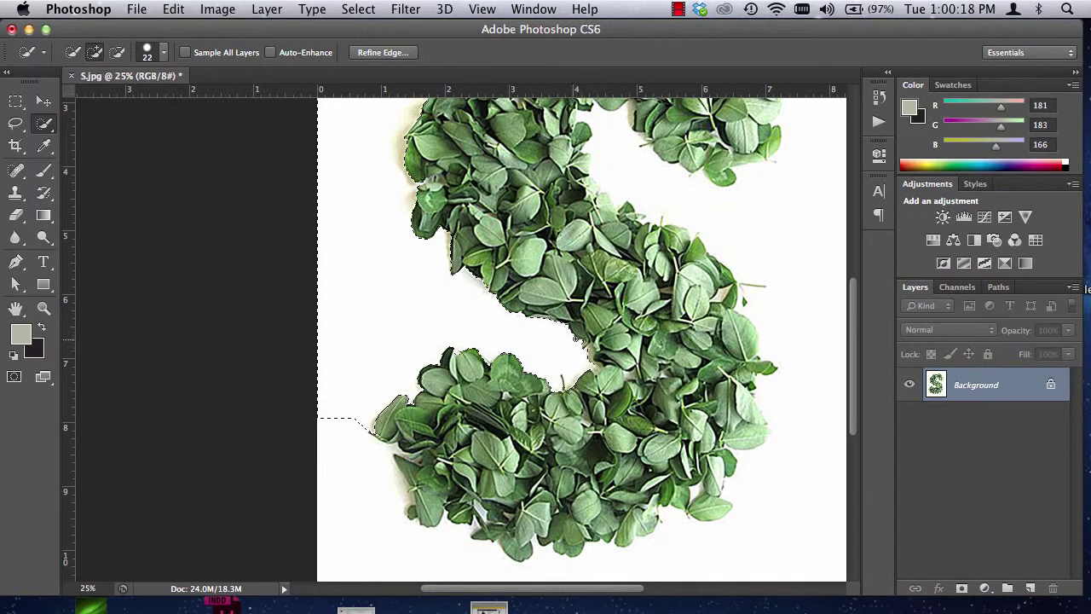
key("z")
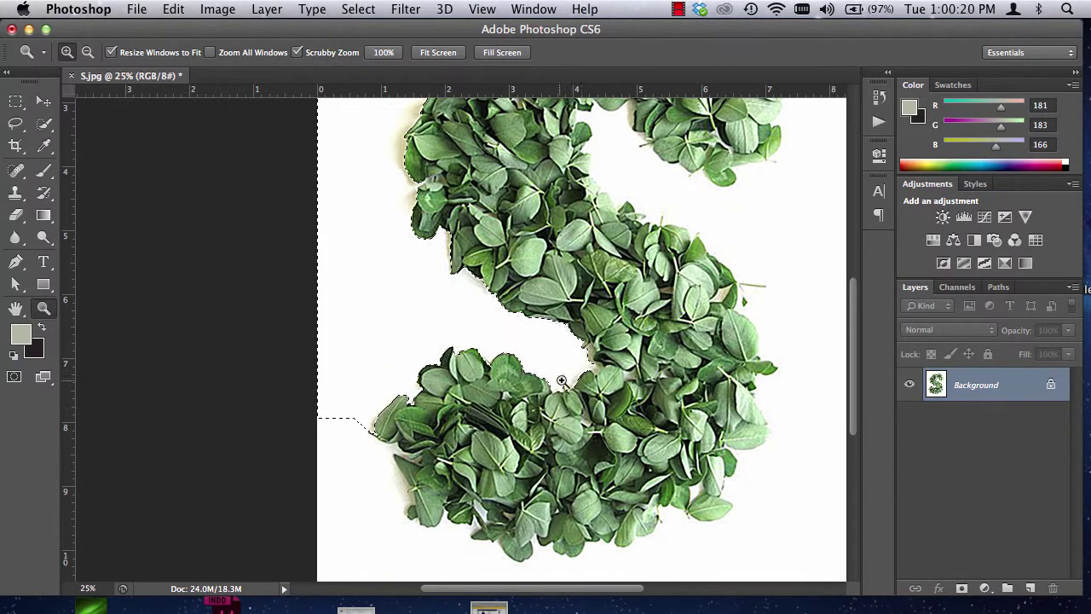
left_click_drag(552, 407, 680, 453)
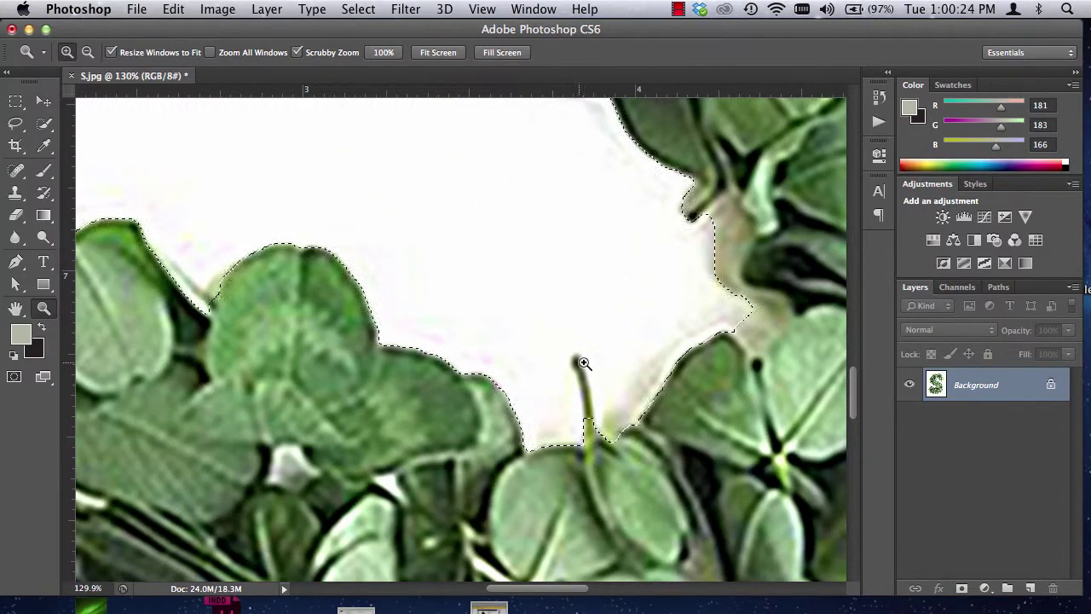
left_click(47, 124)
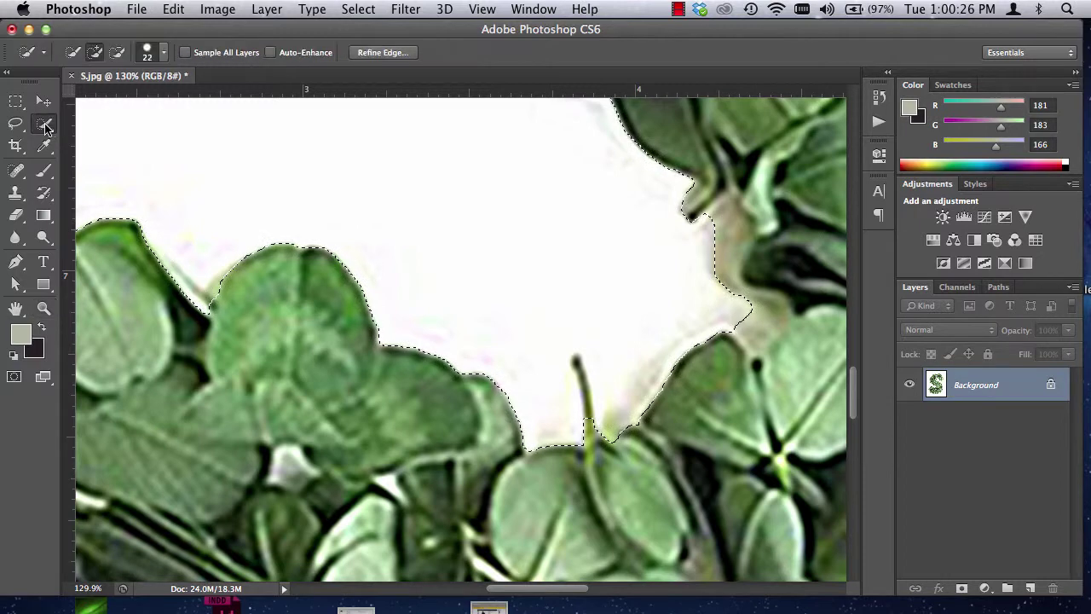
key("alt")
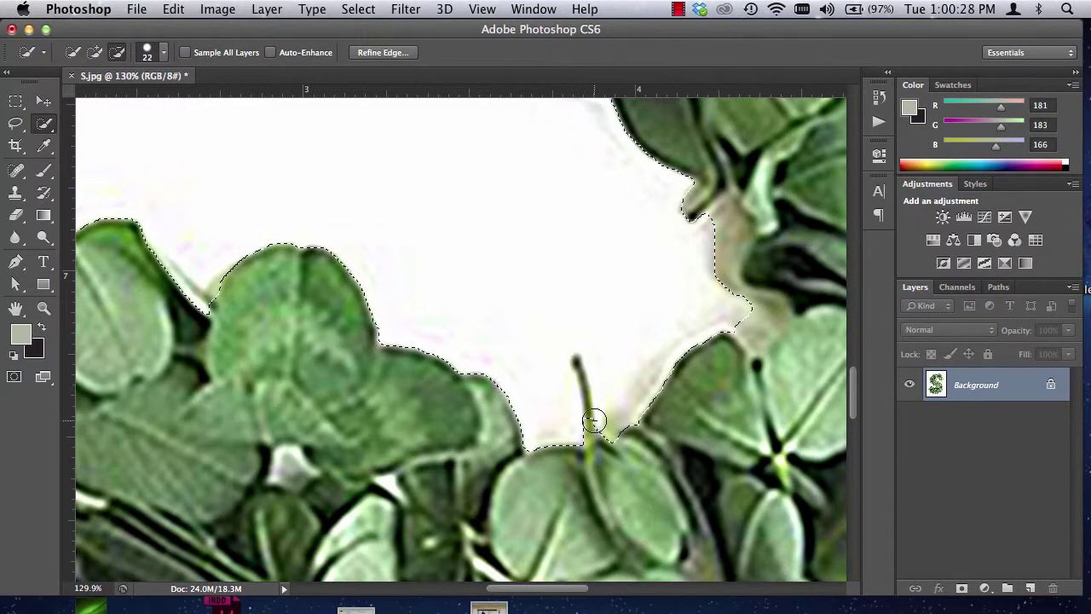
key("alt")
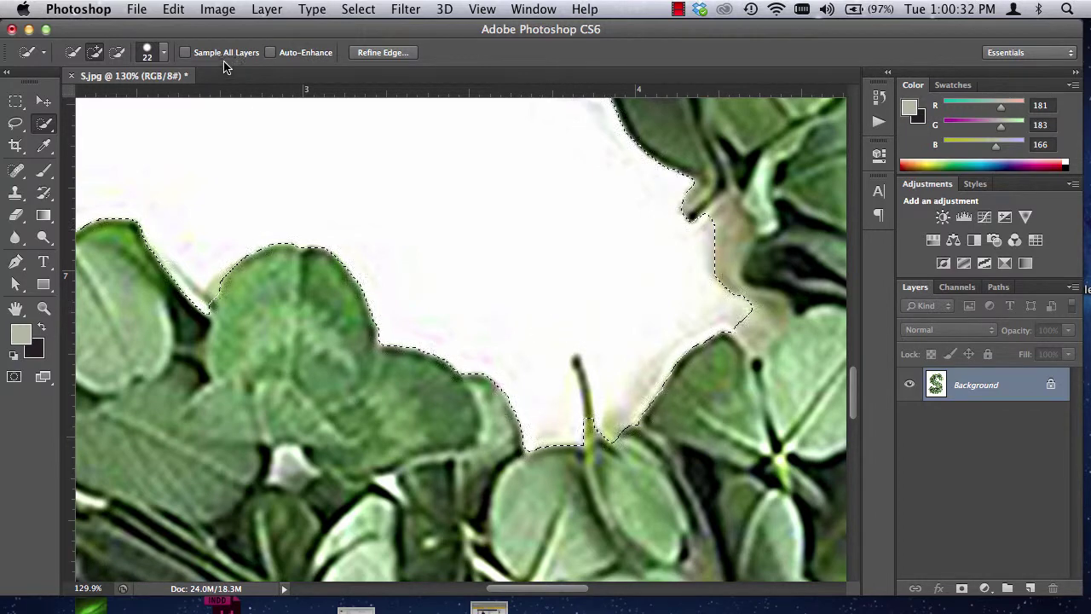
left_click(164, 52)
left_click_drag(87, 101, 76, 103)
key("alt")
left_click(588, 420)
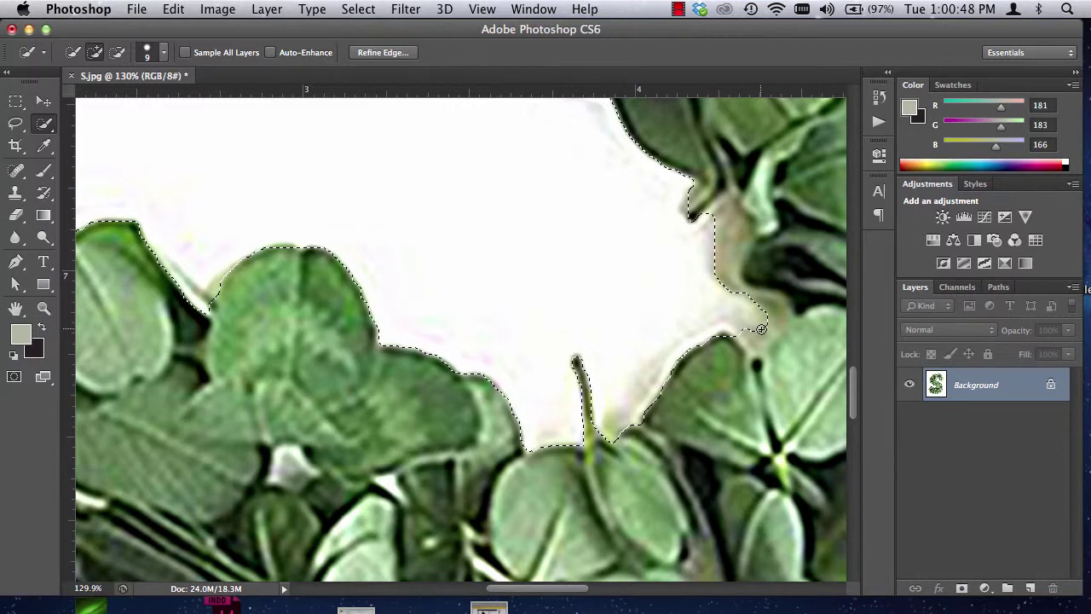
Add the beige shadow at the end of the lower inner curve to the selection and trim the overshoot on the adjacent leaf
mouse_move(758, 338)
left_mouse_down()
mouse_move(774, 309)
mouse_move(732, 285)
mouse_move(729, 244)
mouse_move(789, 150)
mouse_move(750, 185)
mouse_move(765, 168)
mouse_move(769, 226)
mouse_move(759, 176)
mouse_move(767, 161)
mouse_move(759, 199)
mouse_move(776, 227)
left_mouse_up()
key("alt")
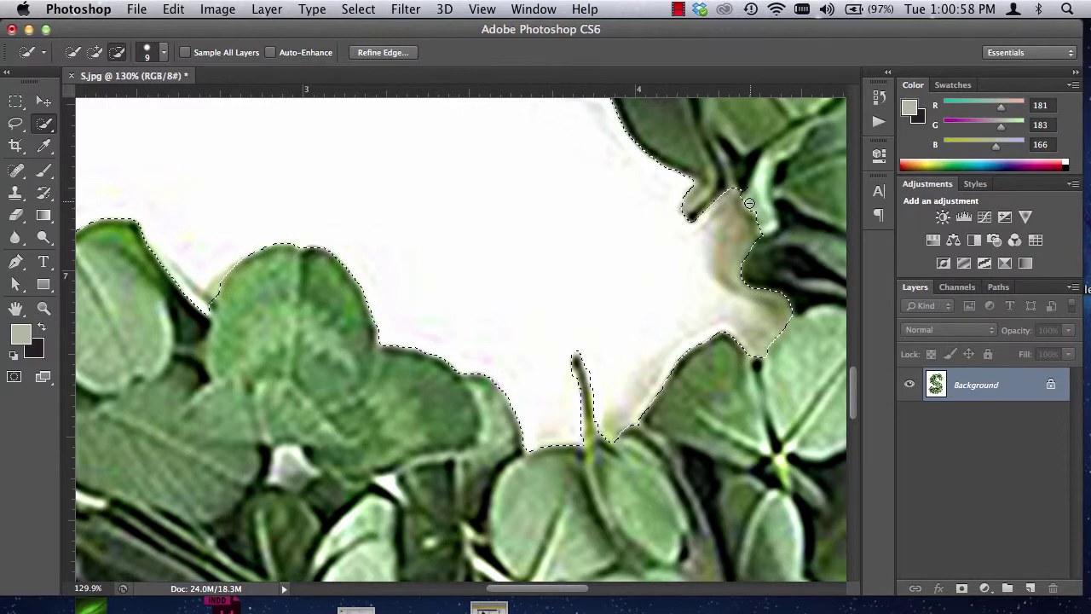
key("alt")
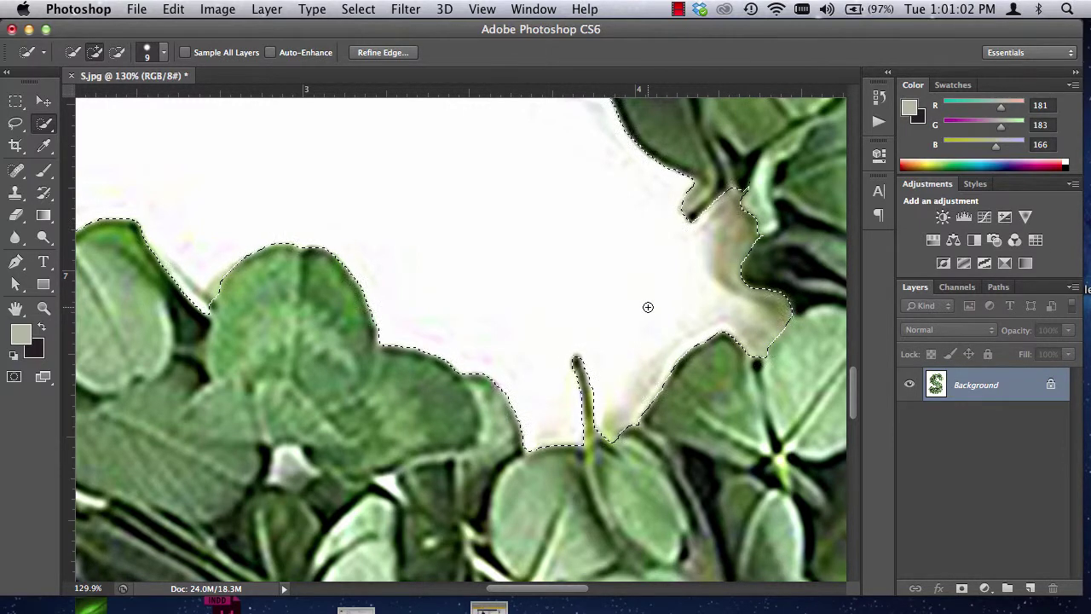
Set the foreground colour to pure white with C, M, Y and K all at 0%
key("super+0")
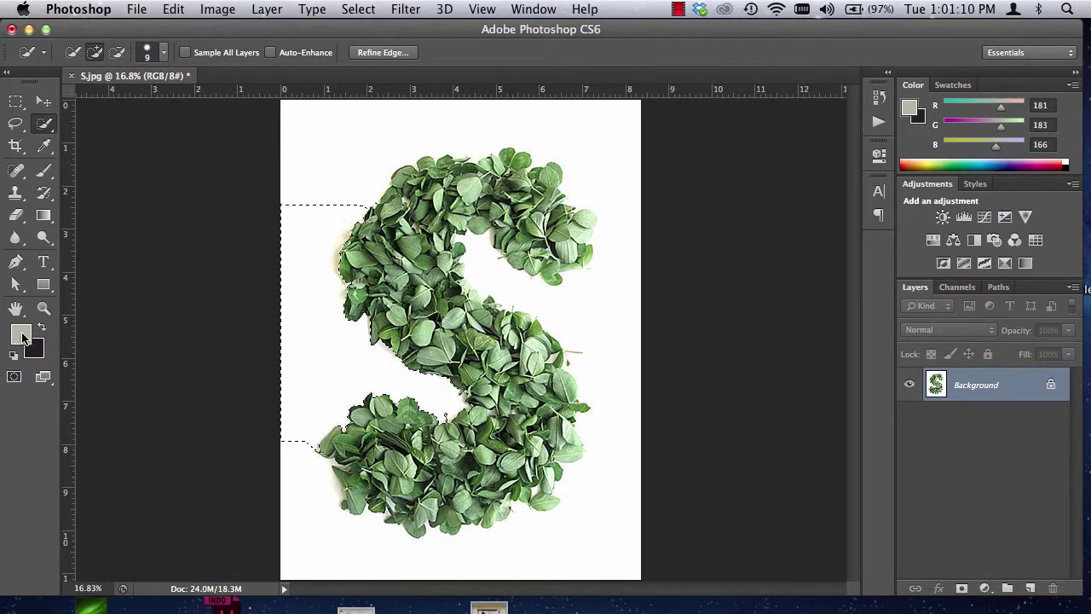
left_click(21, 339)
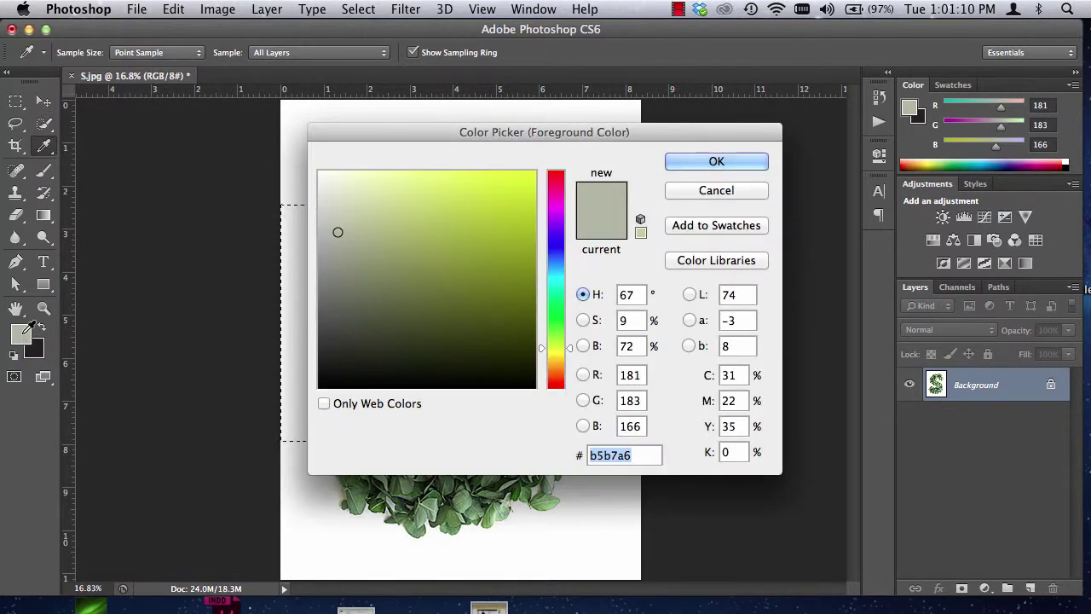
left_click(729, 375)
type("0")
key("Tab")
type("0")
key("Tab")
type("0")
key("Tab")
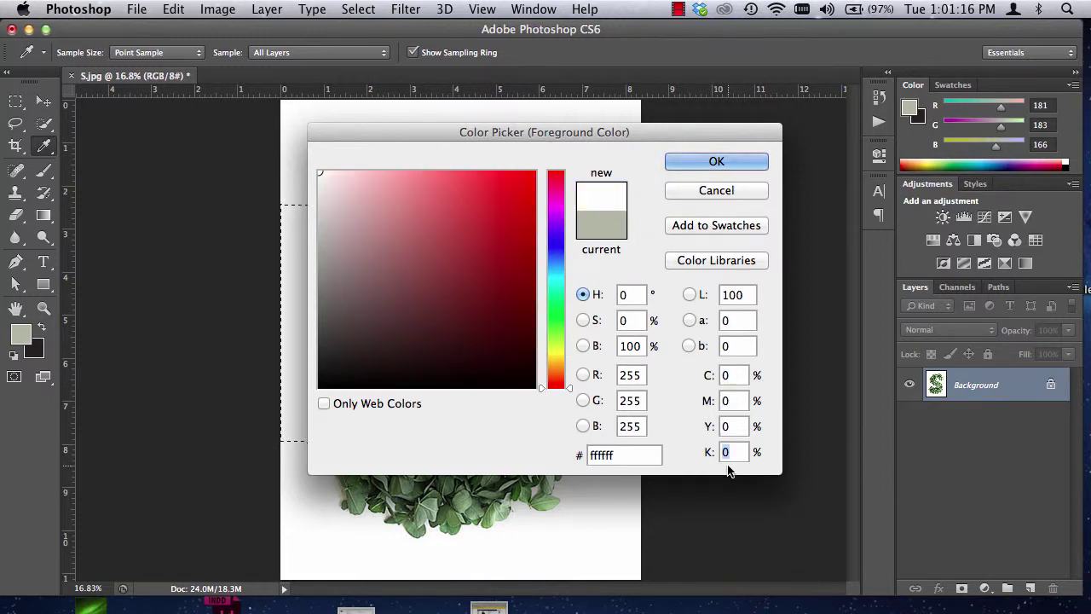
left_click(716, 162)
Fill the selected background with the foreground colour in Normal mode at 100% opacity
key("w")
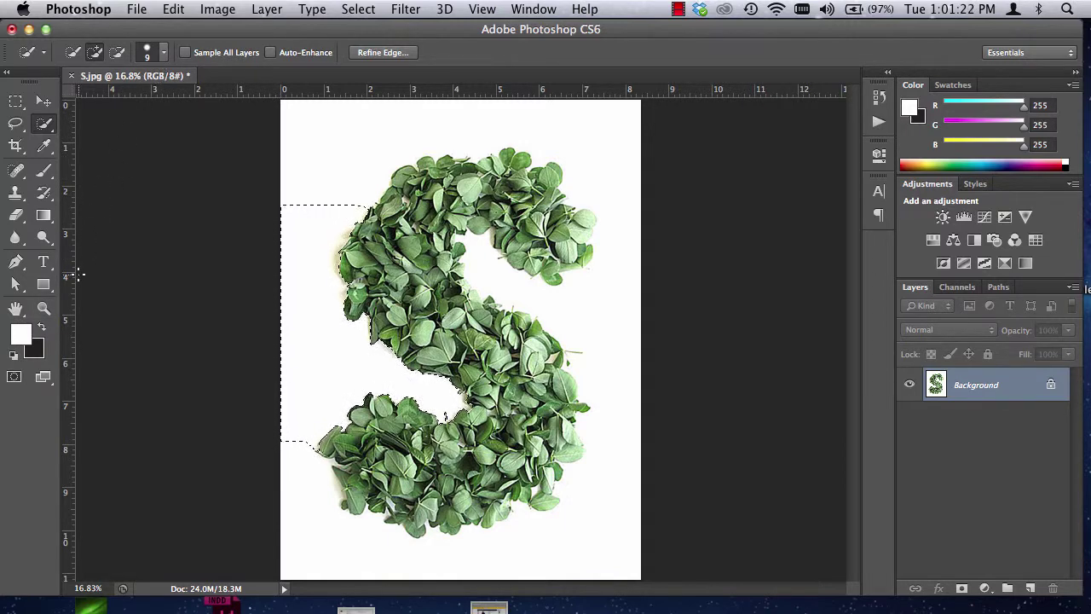
key("shift+BackSpace")
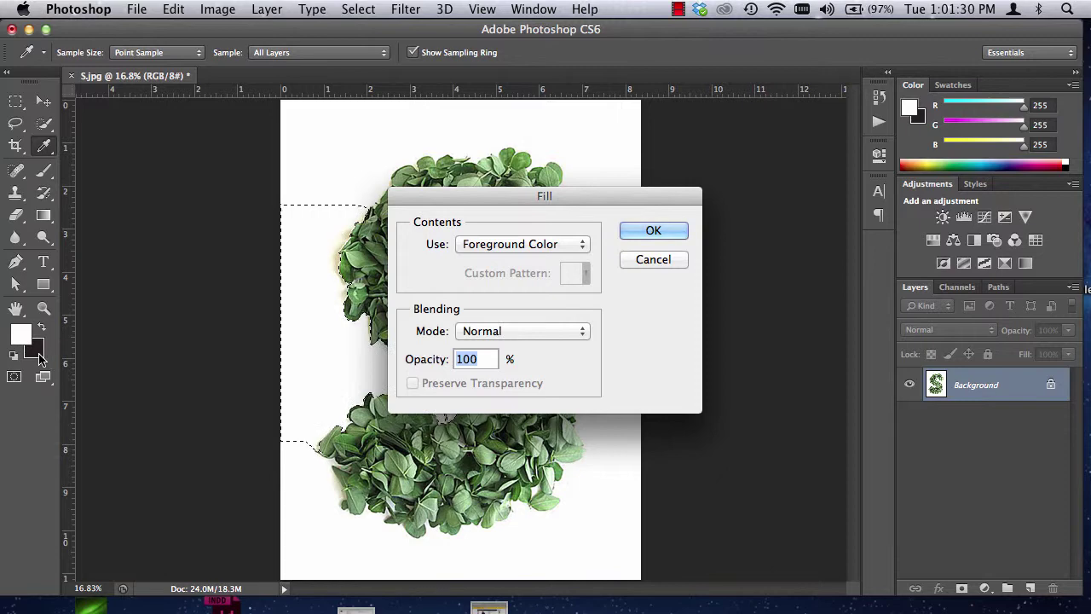
left_click(669, 230)
key("w")
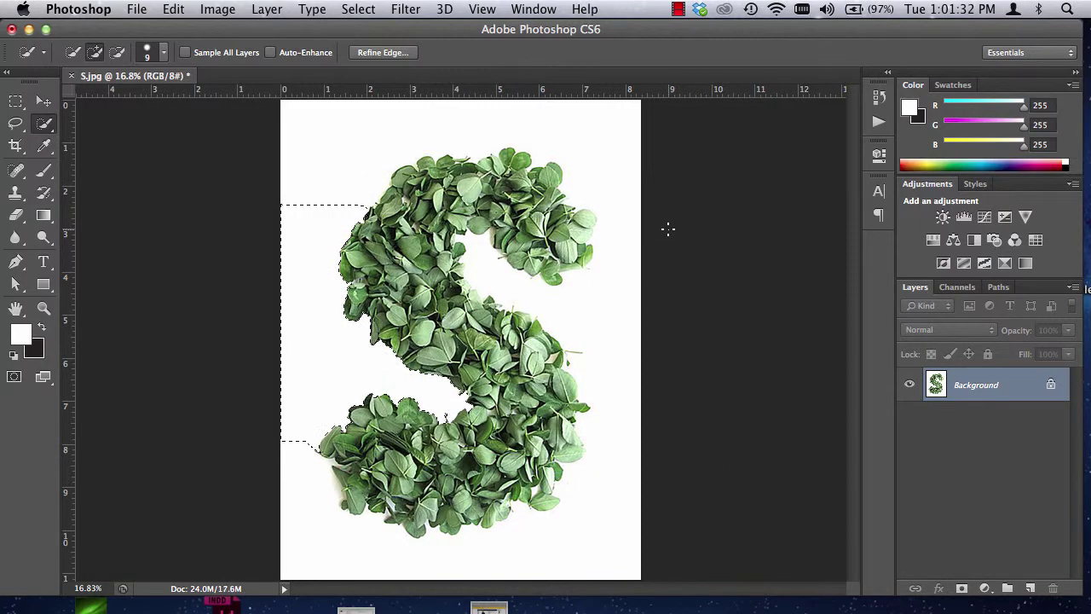
left_click(44, 309)
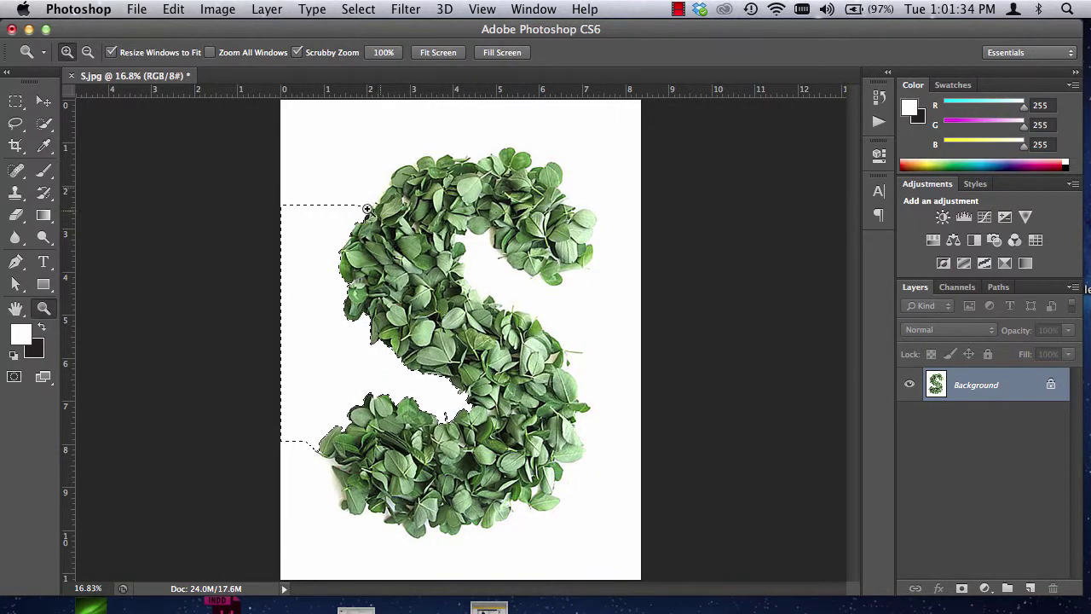
left_click_drag(367, 209, 349, 190)
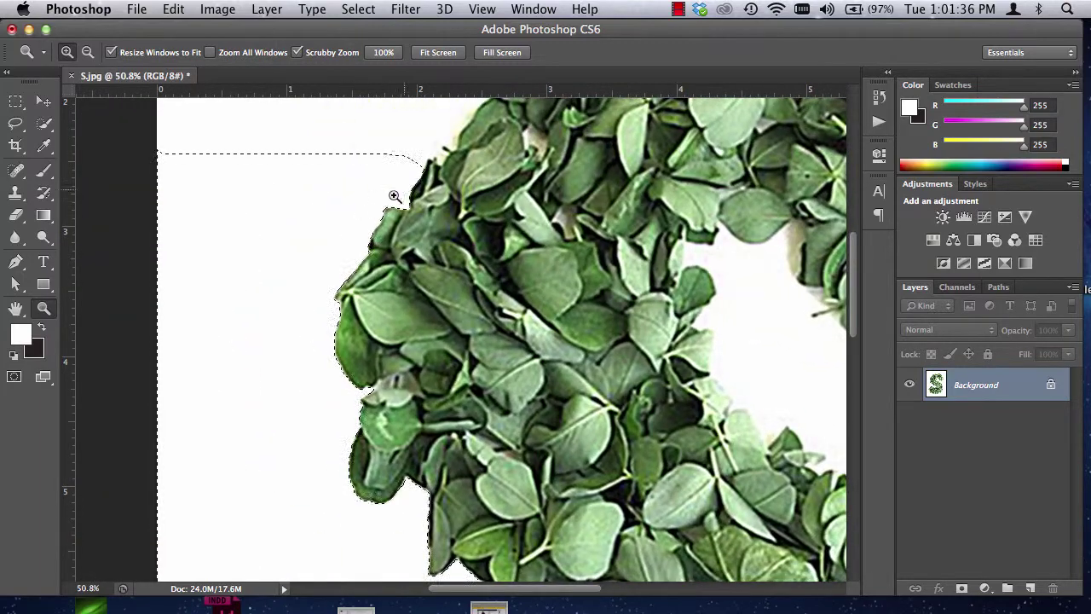
scroll(366, 231, "up", 10)
scroll(366, 234, "down", 5)
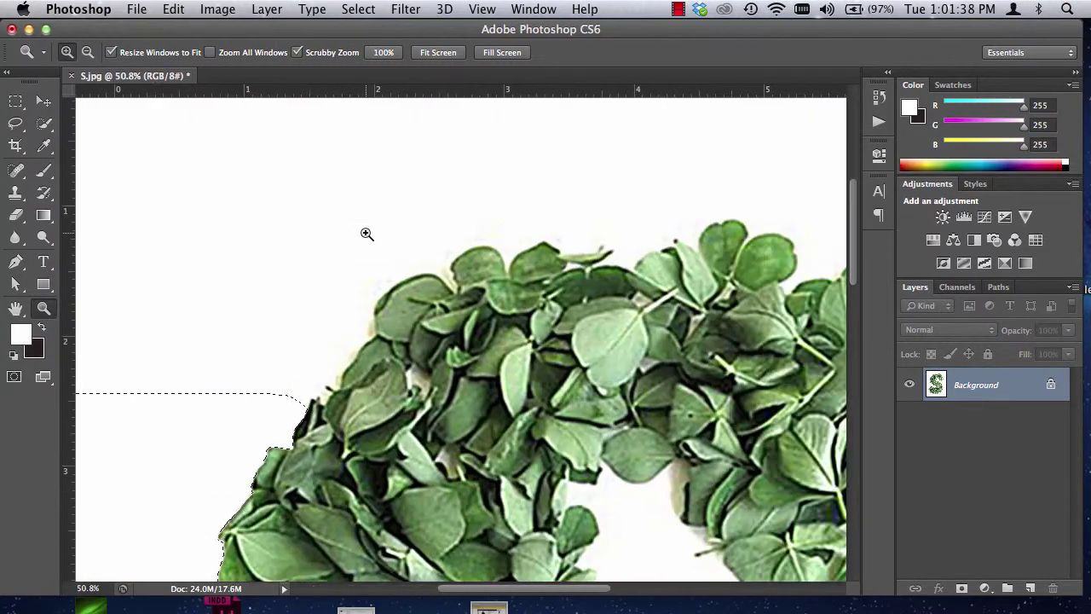
scroll(367, 234, "right", 5)
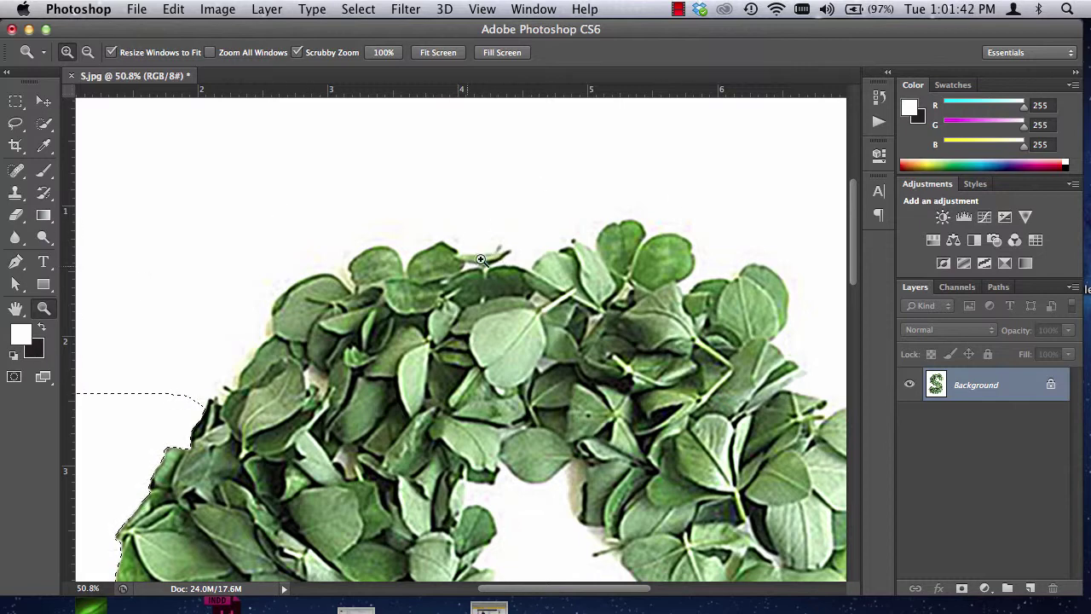
Set the background colour's C and M values to 30% each
left_click(38, 351)
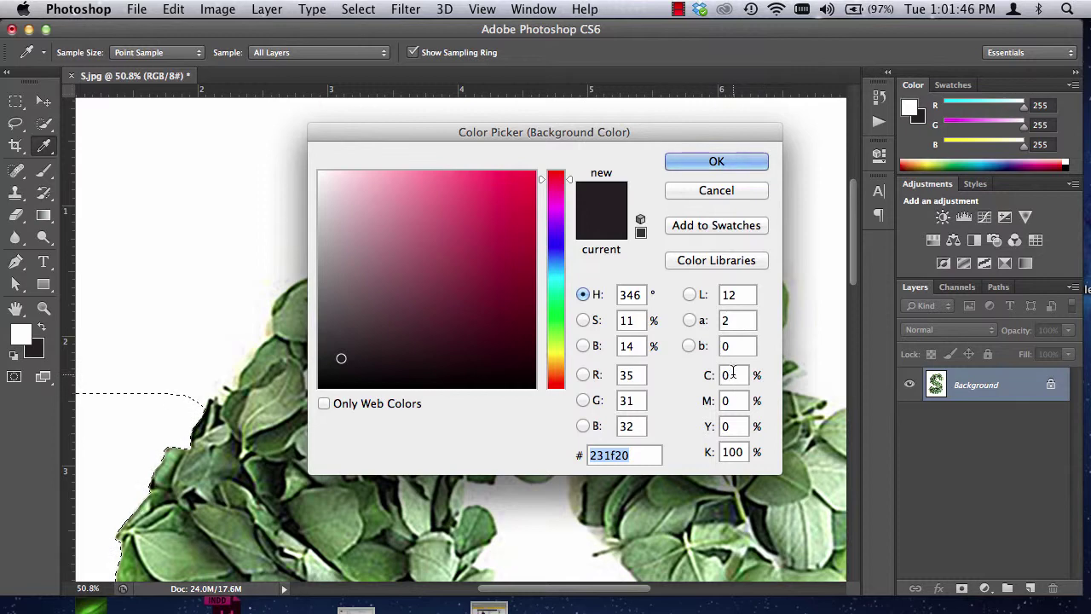
left_click(727, 375)
type("30")
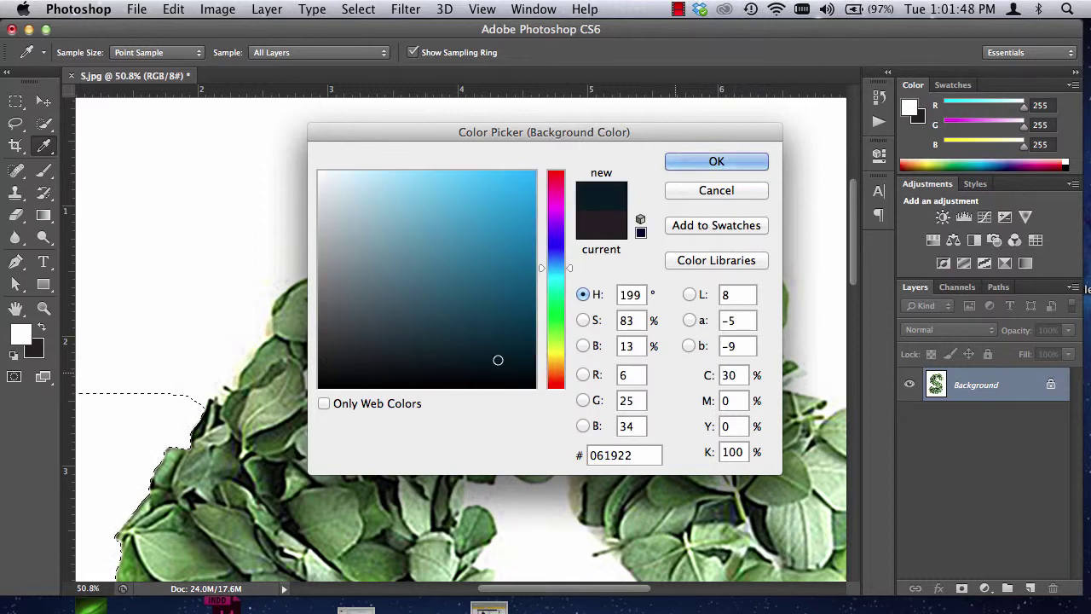
key("Tab")
type("30")
key("Tab")
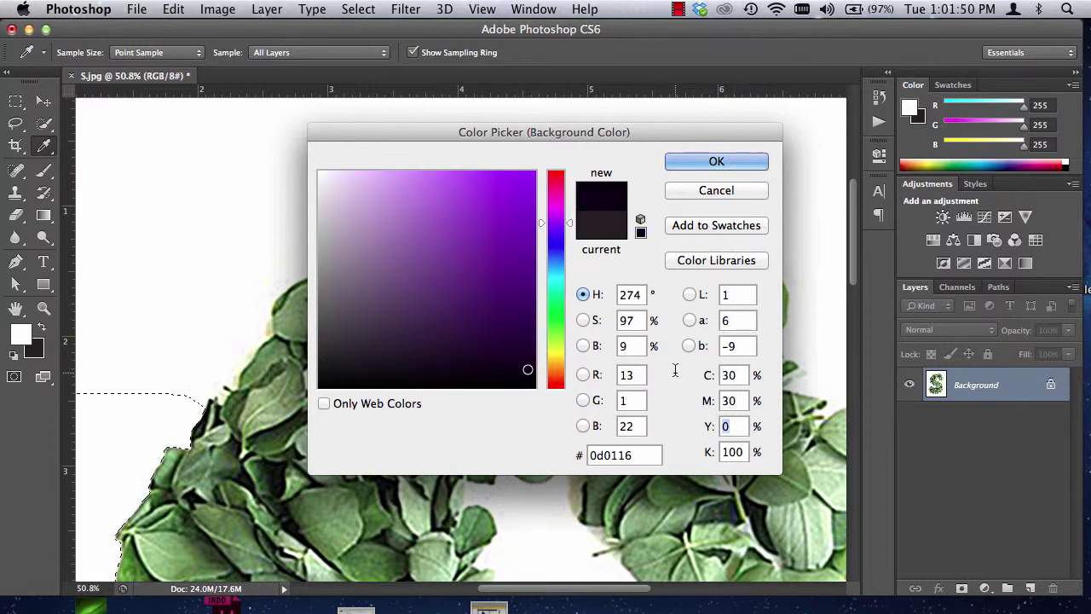
key("Return")
key("z")
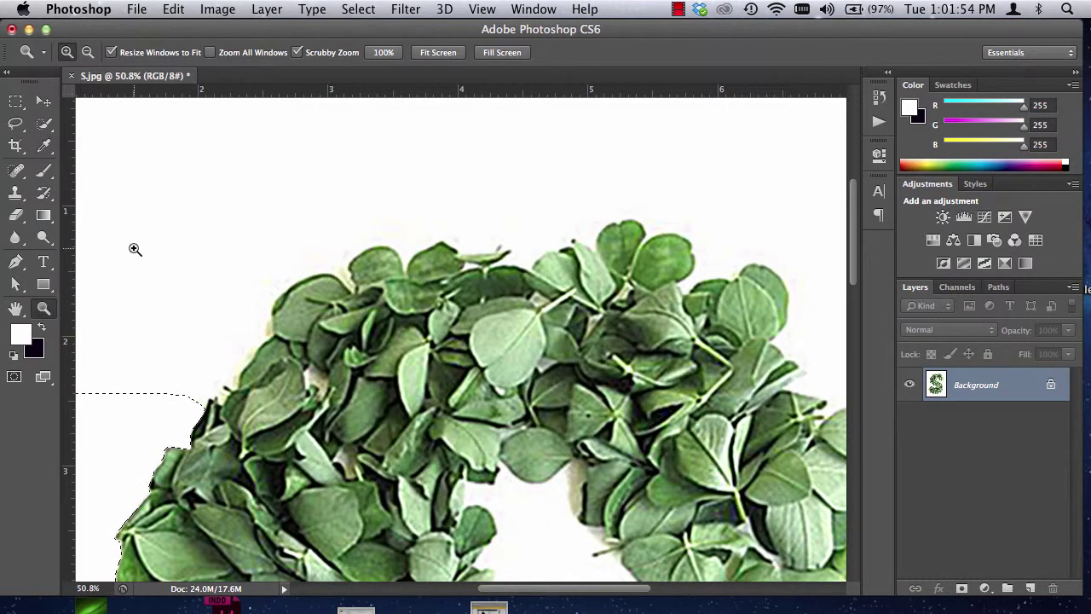
Check the foreground colour's CMYK values
key("super+minus")
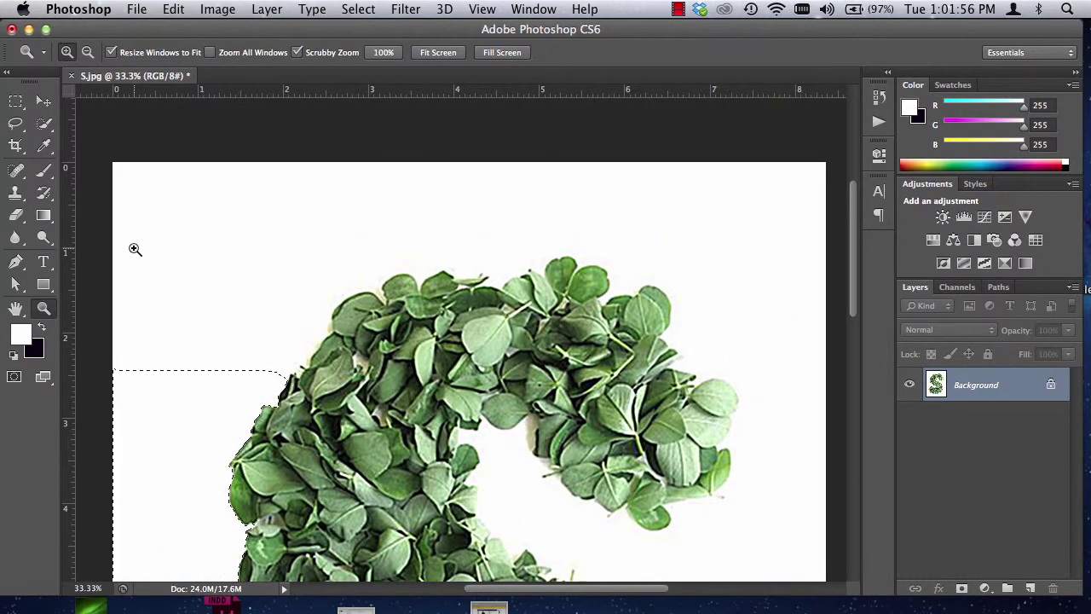
scroll(246, 228, "down", 1)
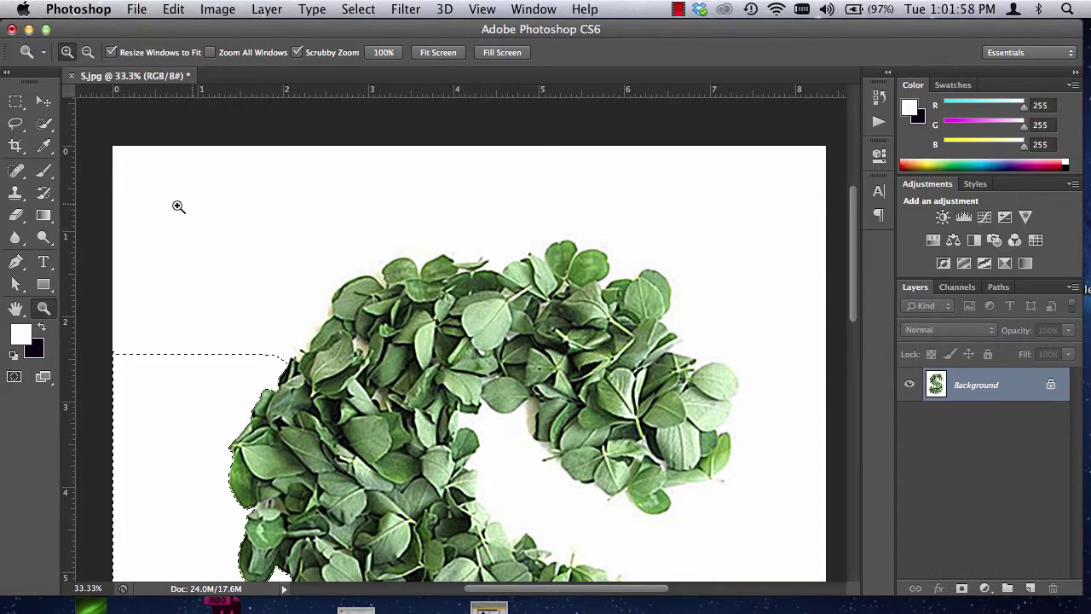
scroll(196, 307, "down", 4)
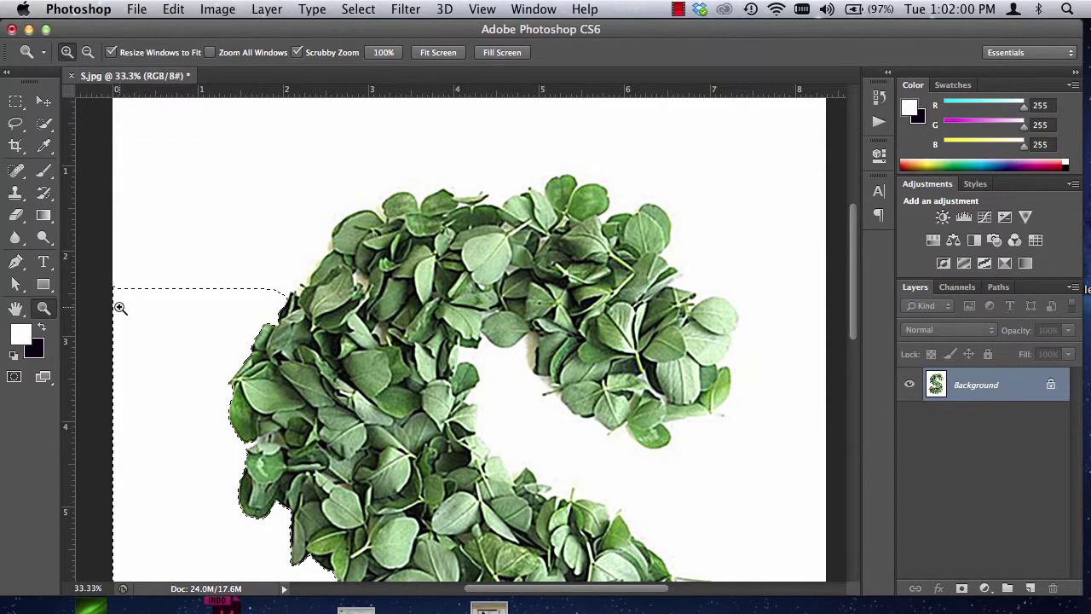
left_click(21, 335)
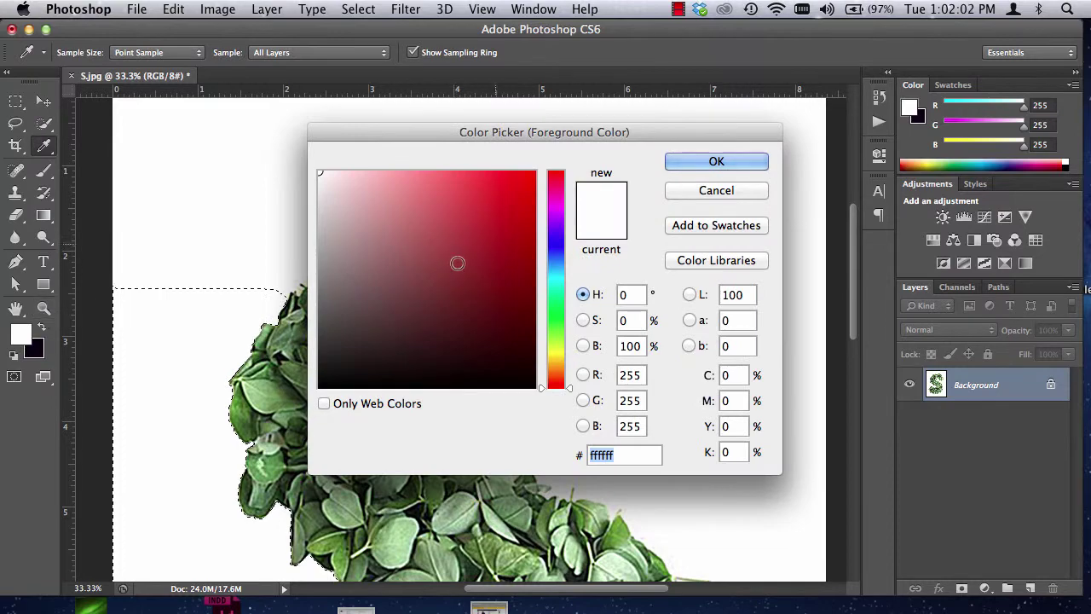
left_click(747, 195)
key("z")
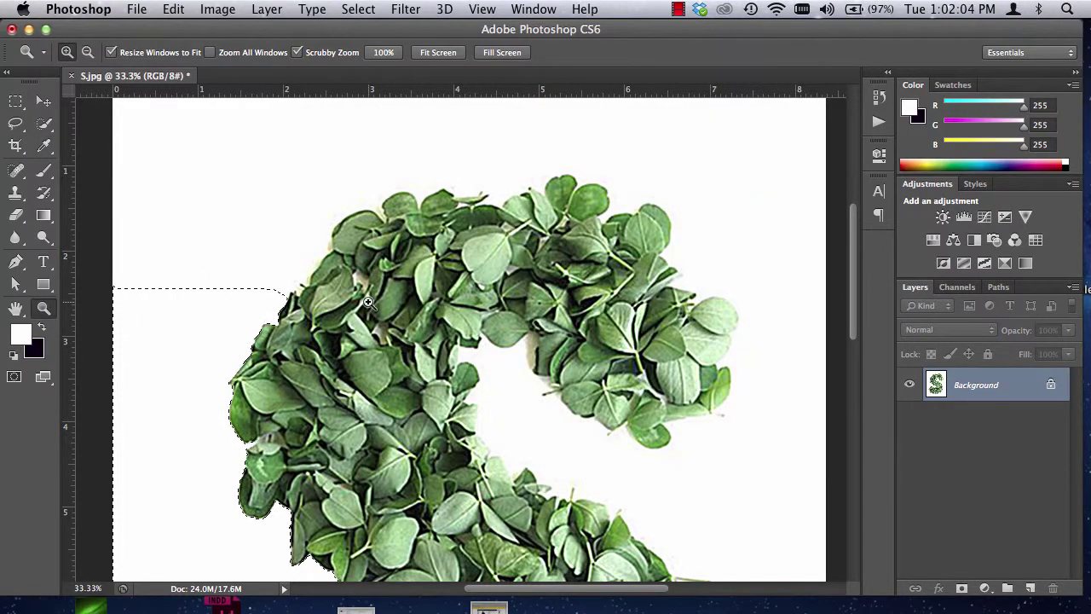
Add the yellowish shadows along the S's upper-left outer edge and top leaves to the selection with the Quick Selection tool
left_click_drag(368, 238, 427, 341)
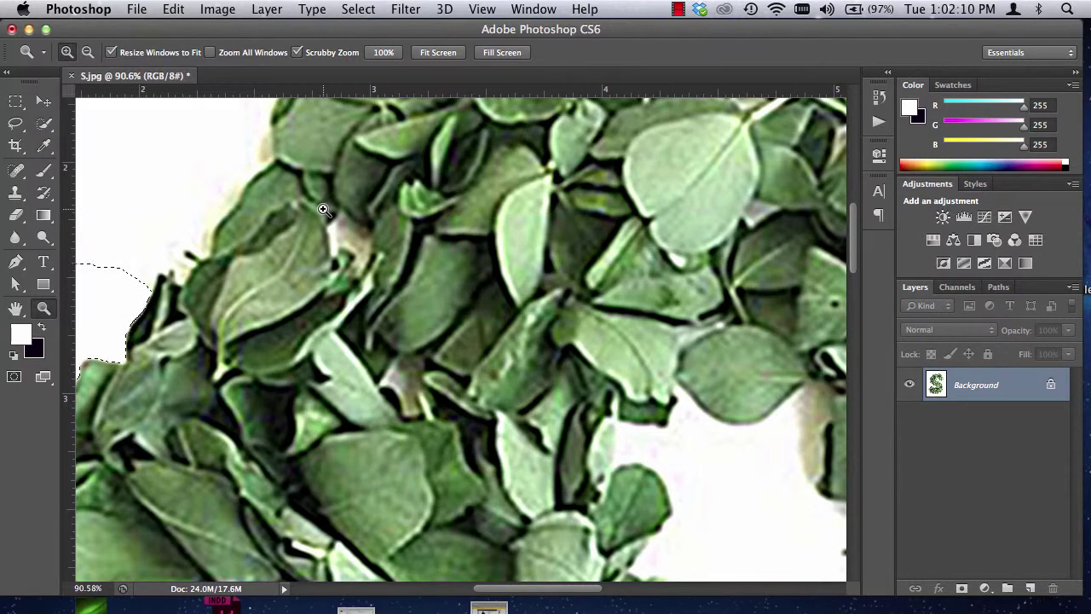
key("space")
left_click_drag(222, 151, 306, 337)
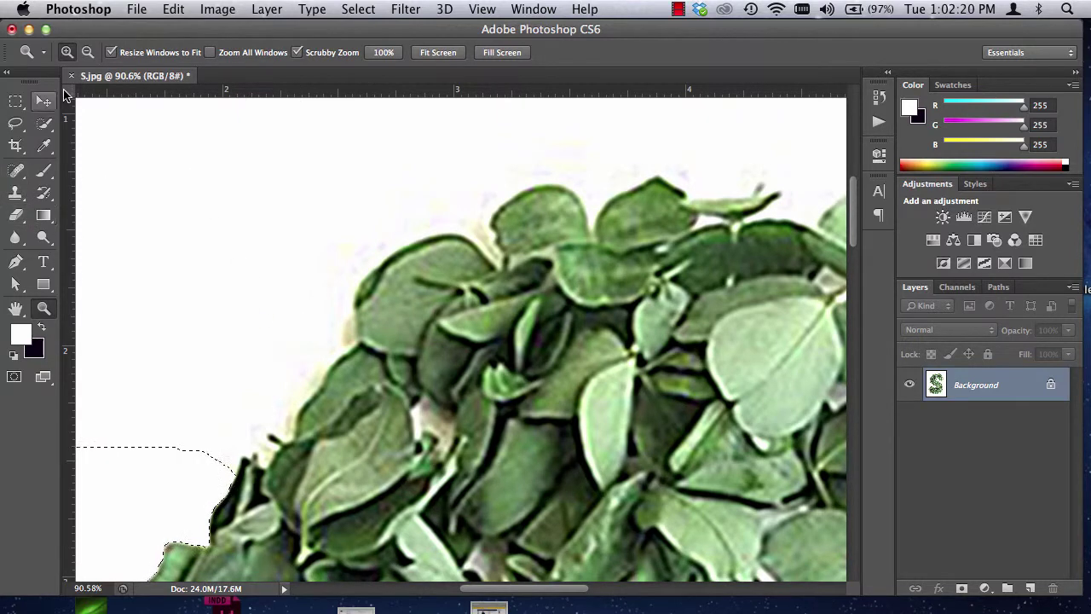
left_click(43, 124)
left_click_drag(282, 424, 300, 393)
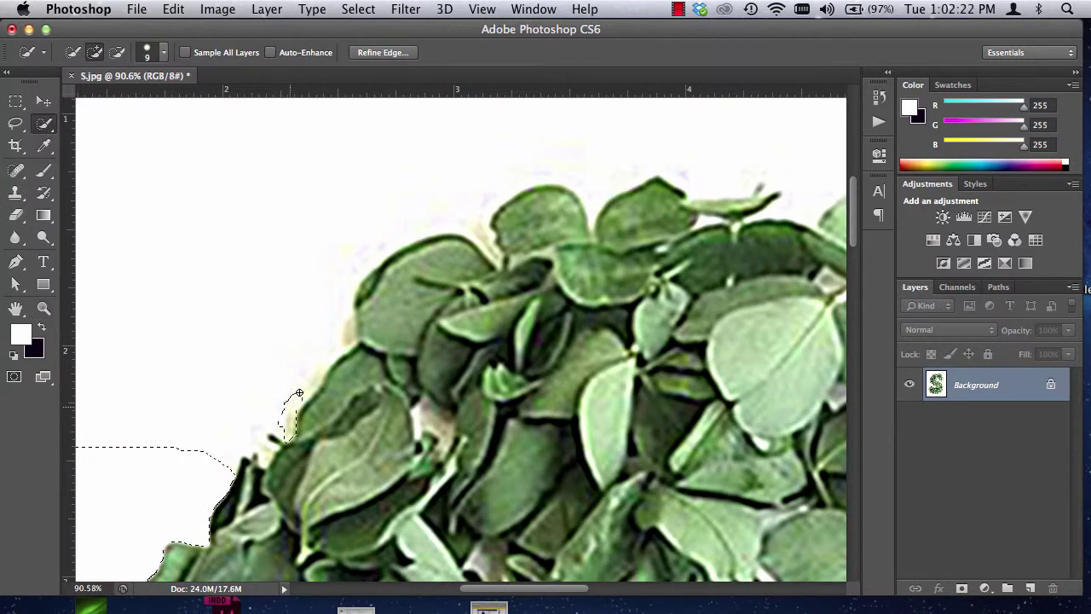
mouse_move(329, 356)
left_mouse_down()
mouse_move(352, 266)
mouse_move(395, 226)
mouse_move(428, 218)
mouse_move(460, 170)
mouse_move(570, 143)
mouse_move(611, 149)
mouse_move(613, 170)
mouse_move(712, 166)
left_mouse_up()
mouse_move(780, 140)
left_mouse_down()
mouse_move(801, 143)
mouse_move(766, 129)
left_mouse_up()
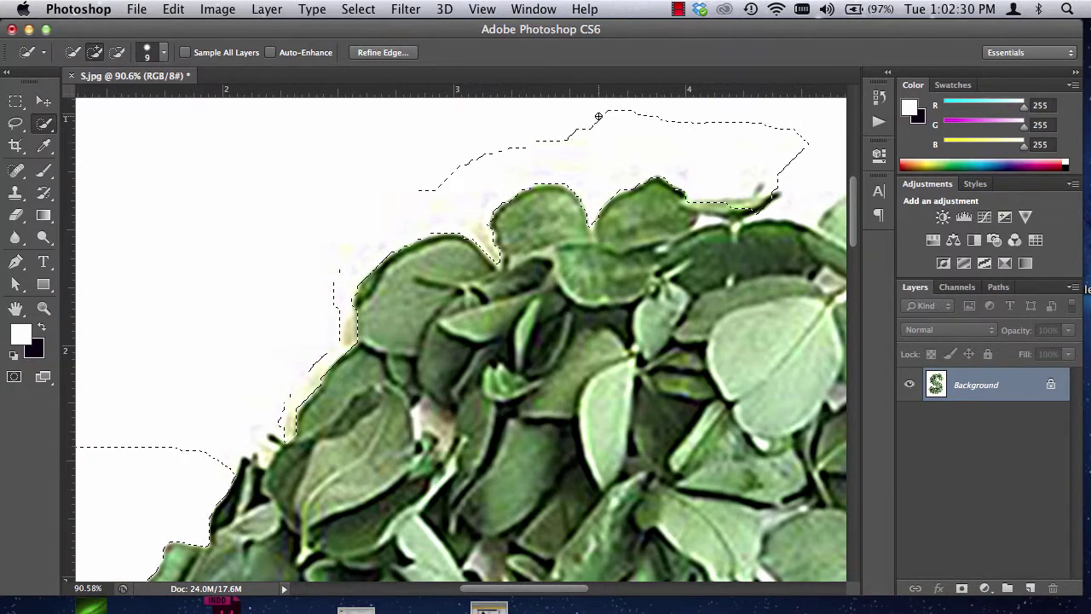
Undo the last addition to the selection and deselect everything
key("super+z")
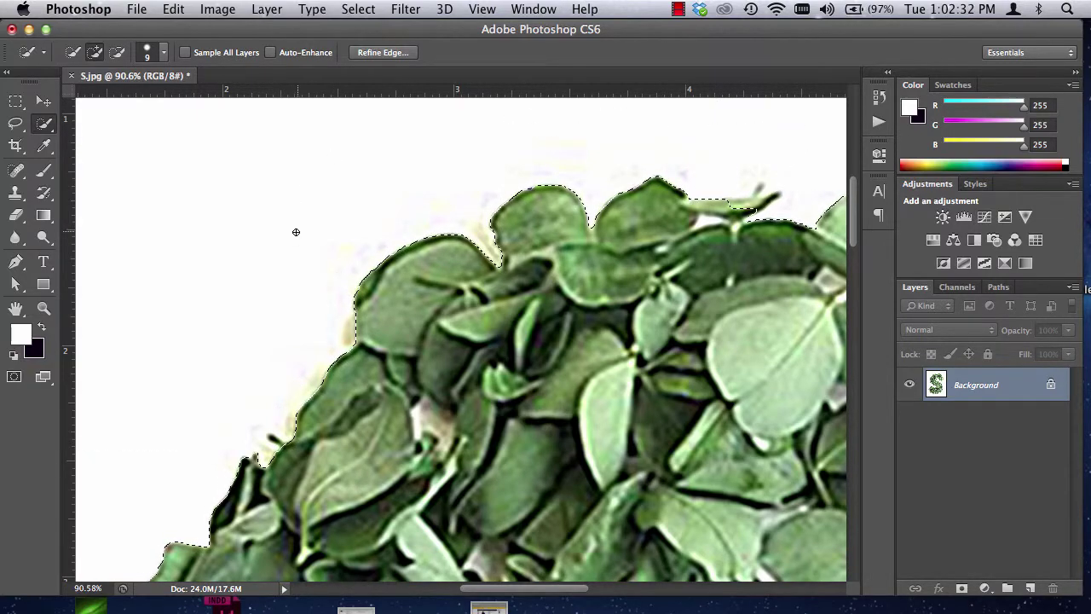
key("super+0")
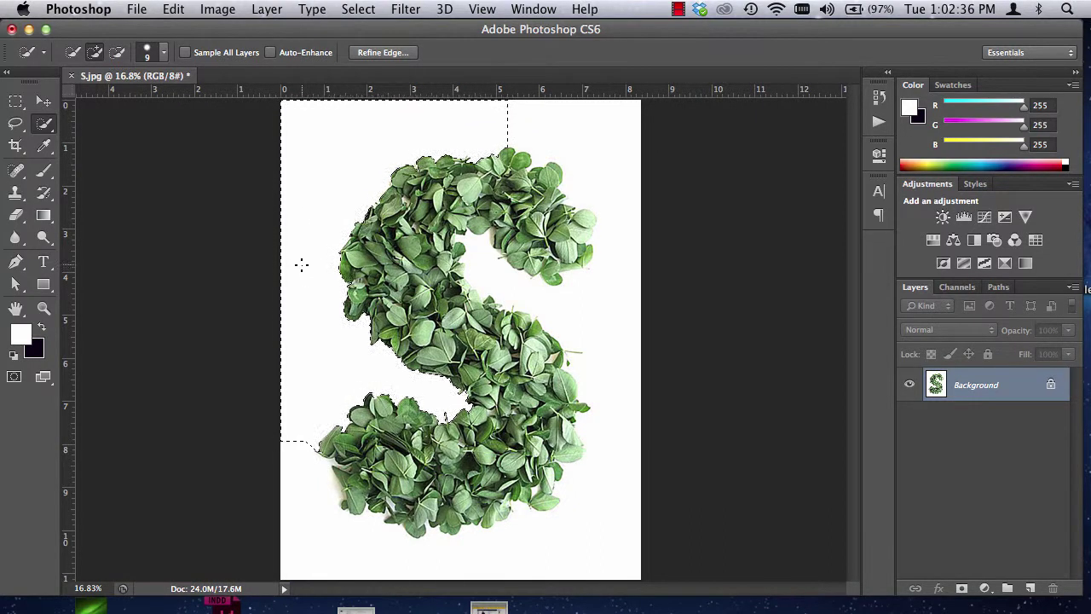
key("super+z")
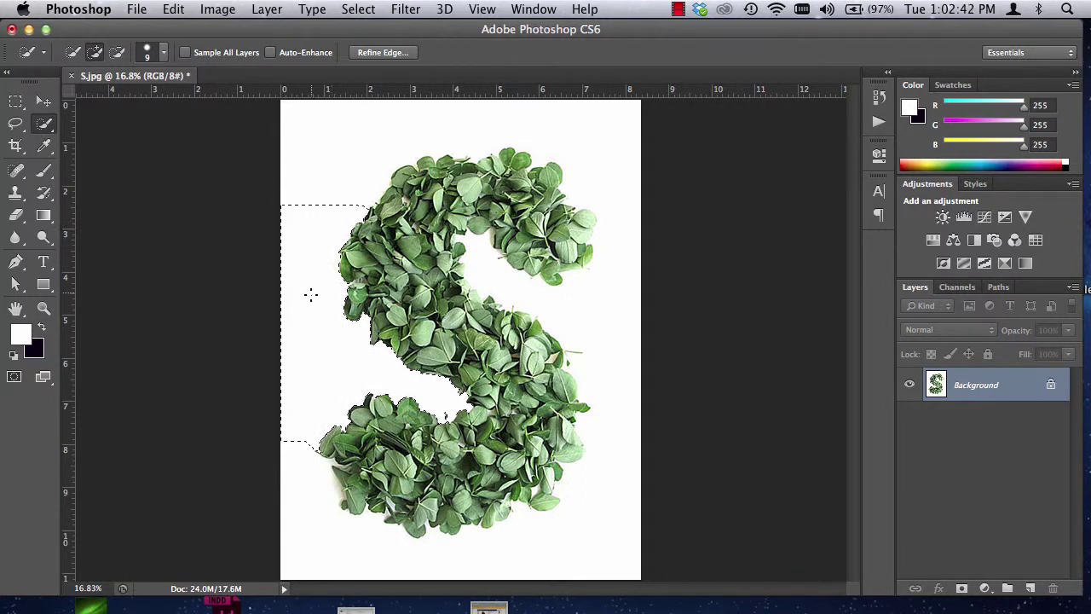
key("super+d")
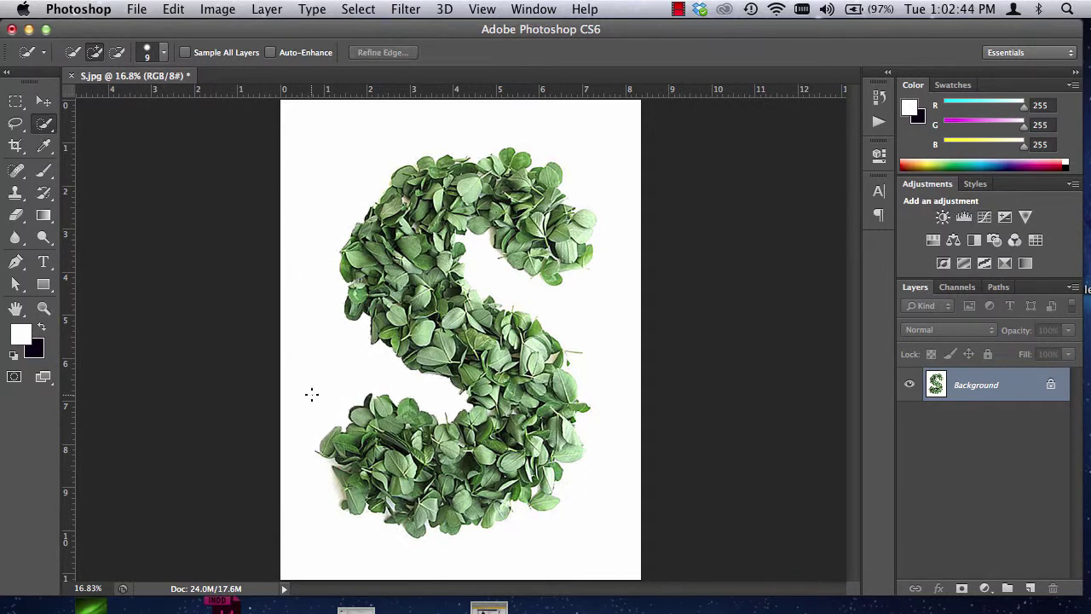
Quick-select the yellowish shadow strip along the S's upper-left outer edge, leaving the small protruding stem out of the selection
key("z")
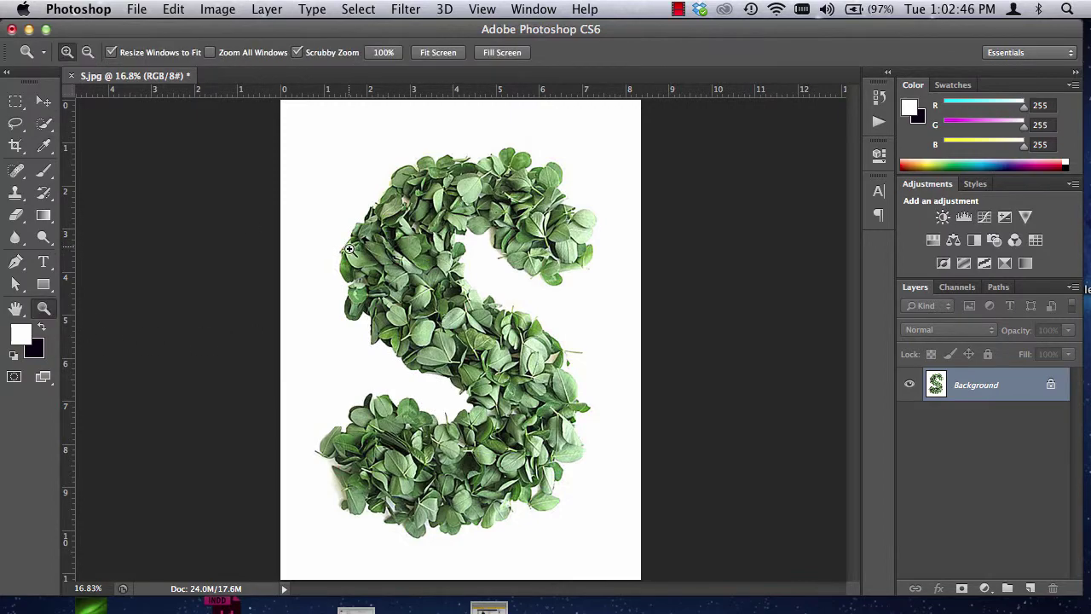
left_click_drag(349, 249, 531, 179)
left_click_drag(441, 261, 449, 283)
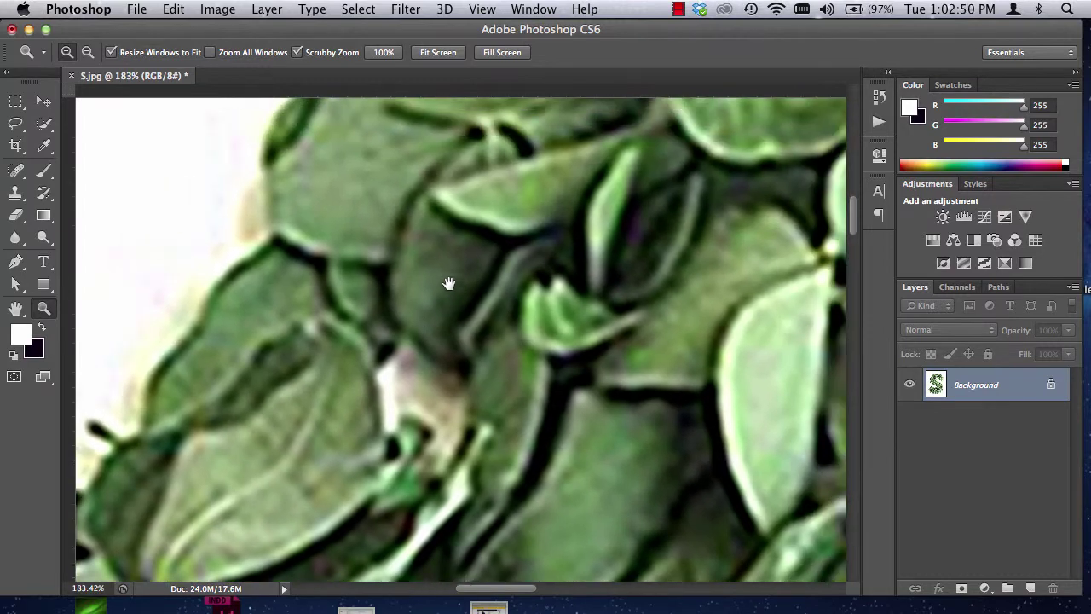
key("super+1")
key("super+r")
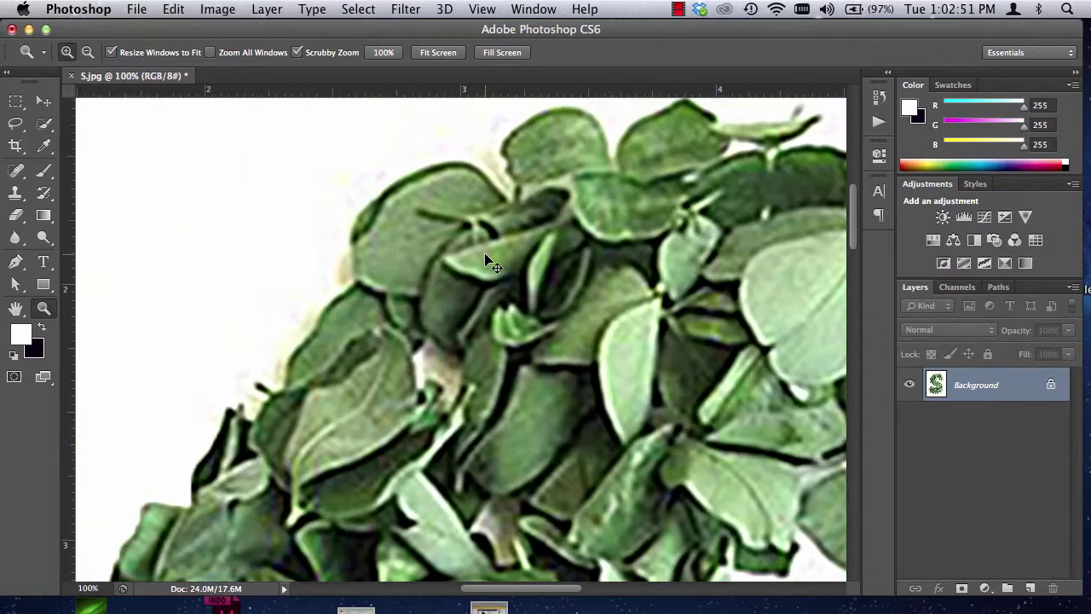
left_click(45, 125)
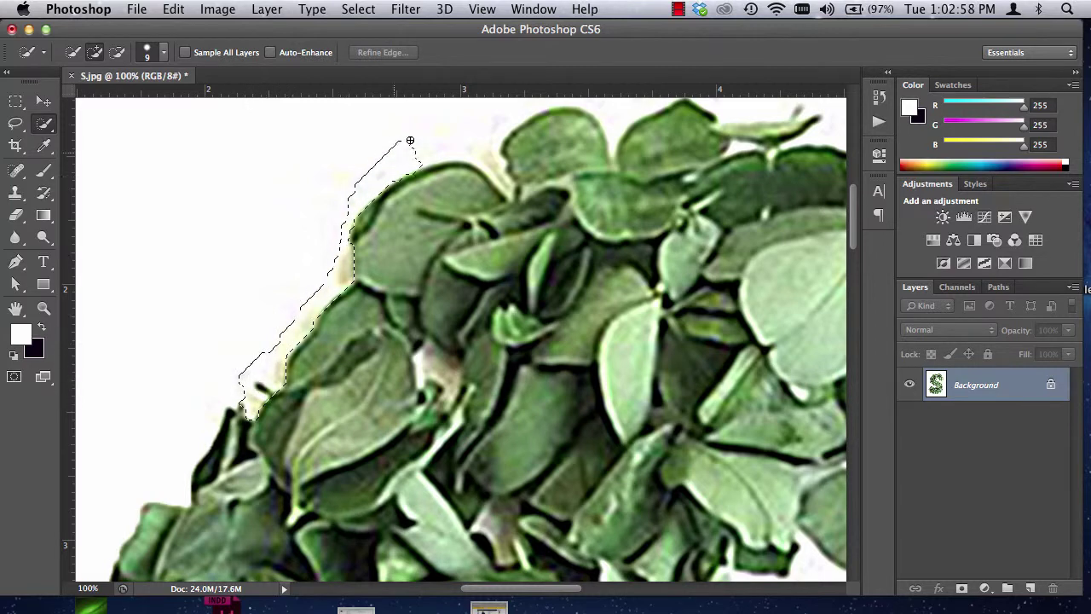
left_click_drag(474, 114, 225, 306)
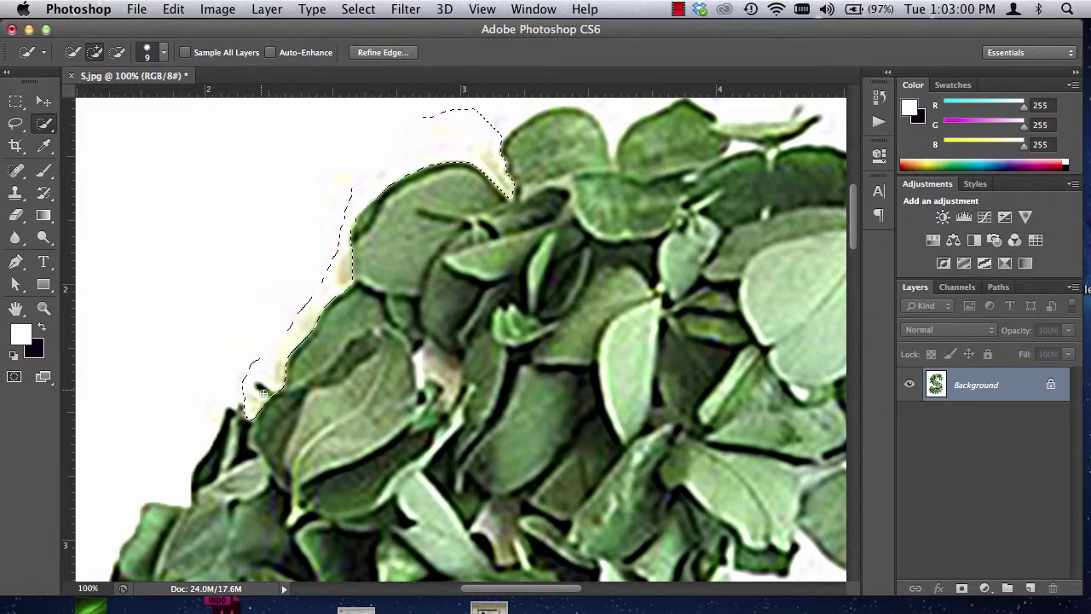
key("alt")
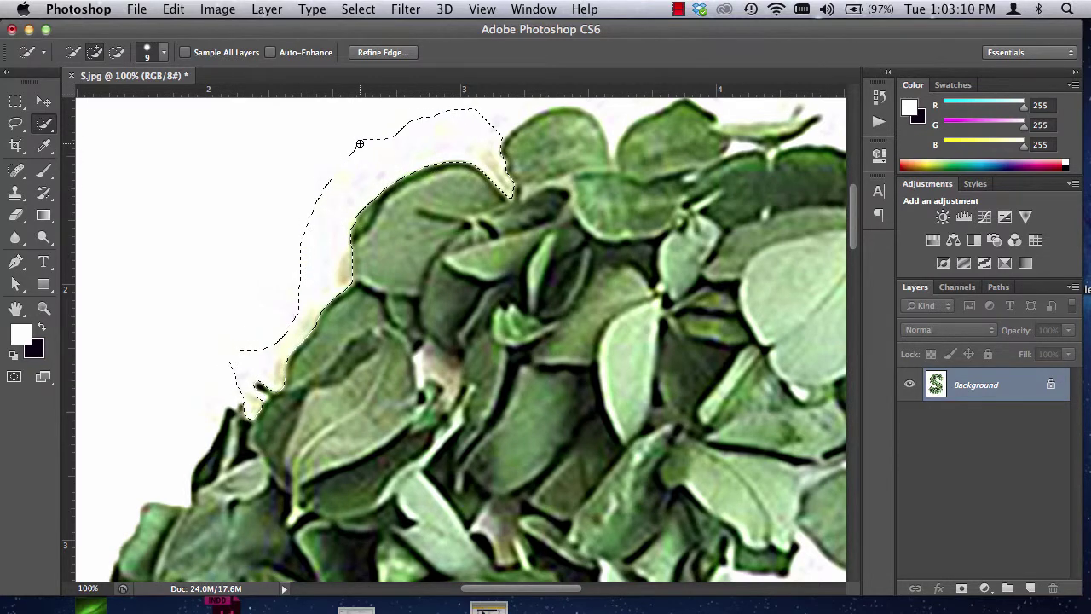
Fill the selected shadow strip with the foreground colour in Normal mode at 100% opacity
key("shift+BackSpace")
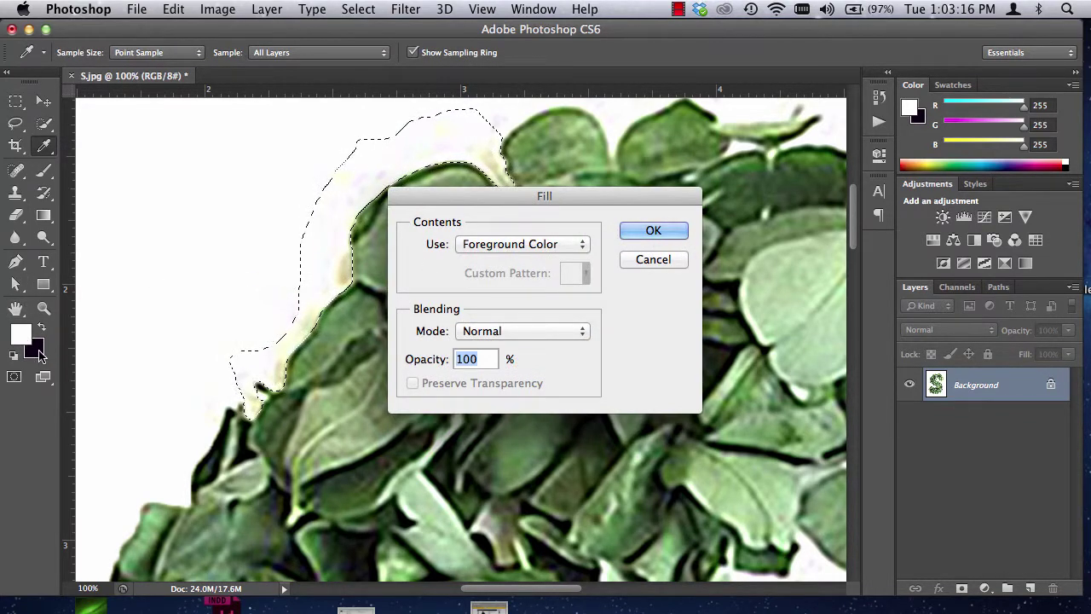
left_click(673, 233)
key("w")
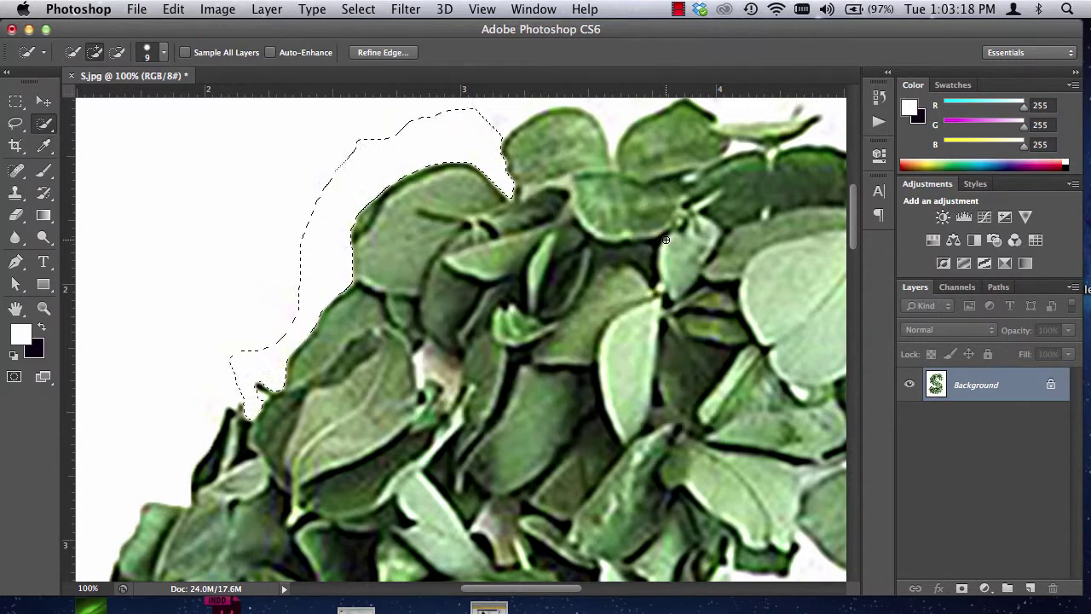
Clear the selection around the filled strip and return to the Quick Selection tool at the S's top edge
mouse_move(658, 242)
left_mouse_down()
mouse_move(621, 278)
mouse_move(426, 337)
mouse_move(377, 364)
left_mouse_up()
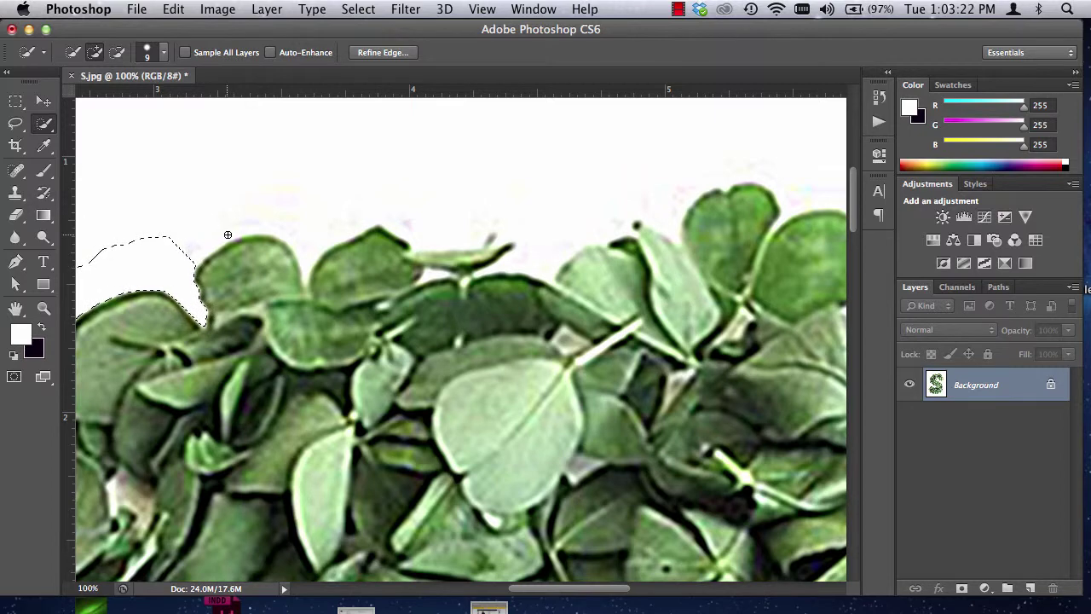
key("alt")
left_click(15, 122)
left_click(262, 152)
left_click(44, 122)
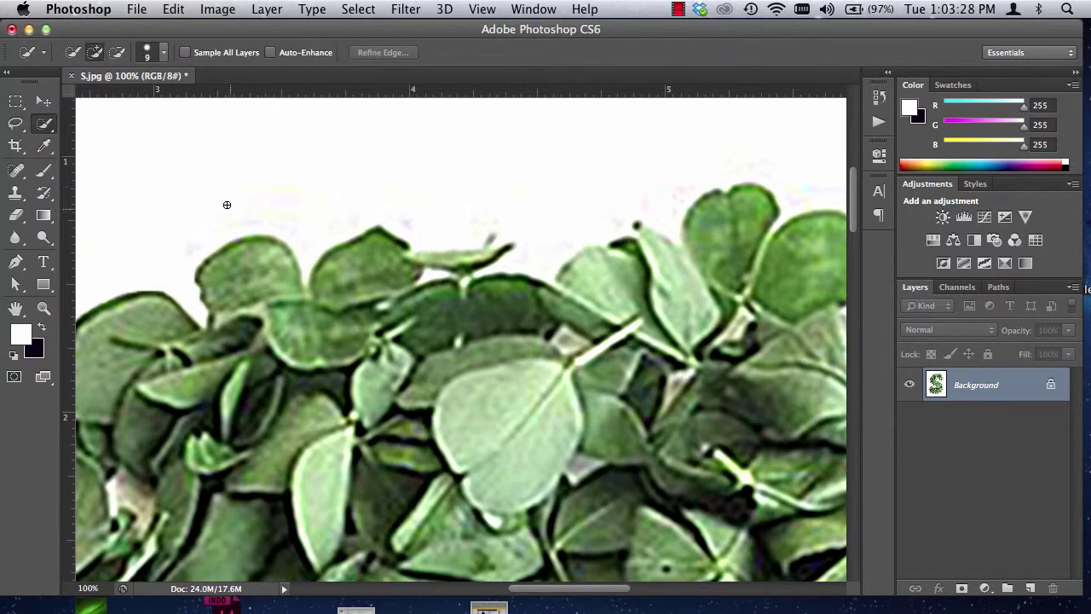
Quick-select the background along the S's top edge, leaving the thin pale leaf tip and its stem out of the selection
left_click_drag(371, 213, 398, 182)
mouse_move(228, 201)
left_mouse_down()
mouse_move(577, 179)
mouse_move(563, 182)
left_mouse_up()
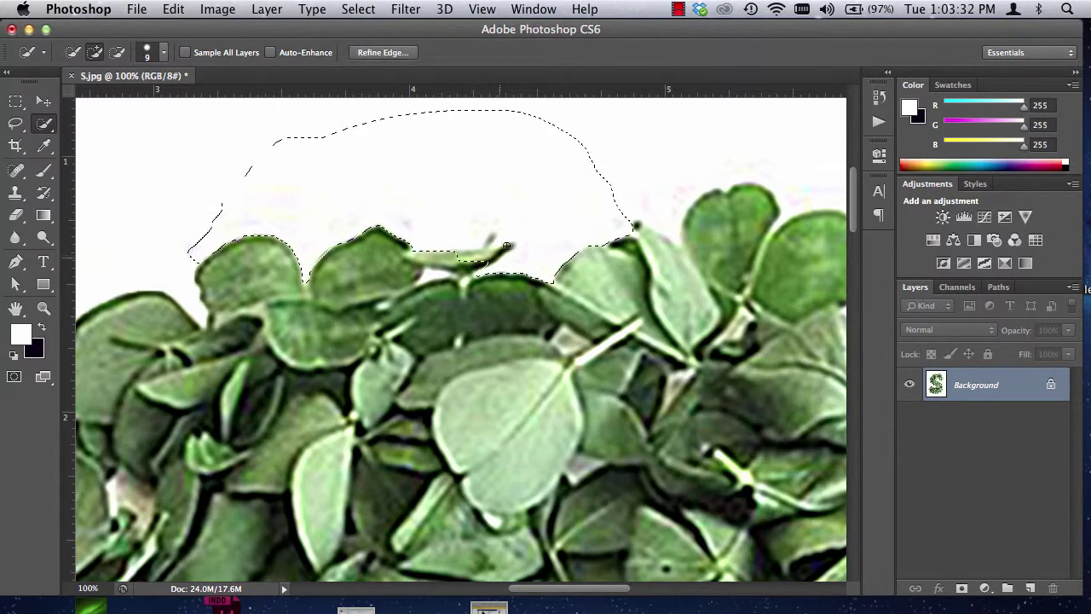
left_click(455, 255, "alt")
left_click(499, 246, "alt")
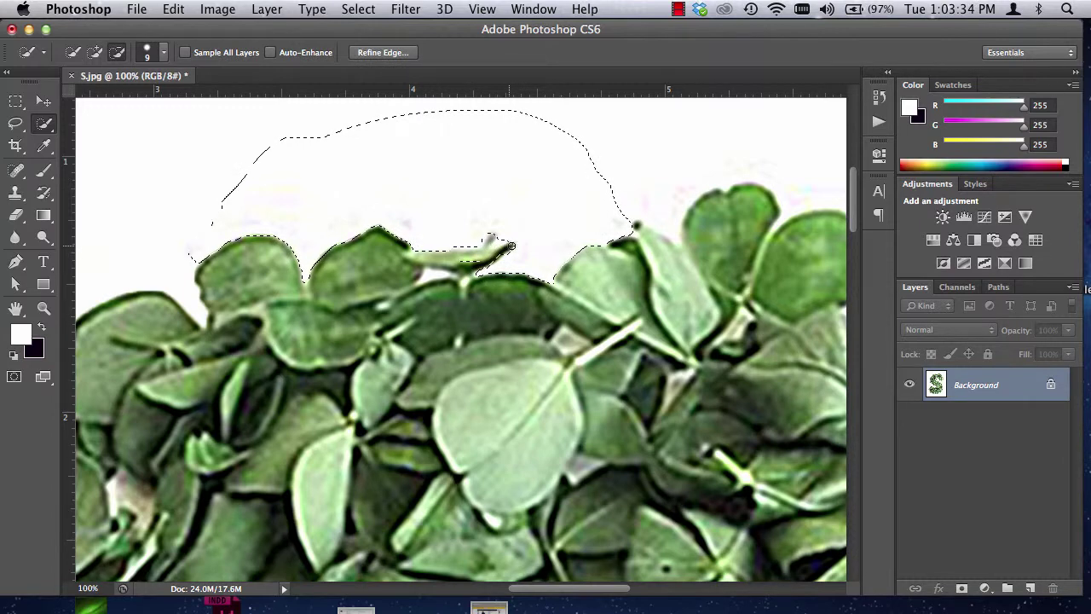
left_click(467, 261, "alt")
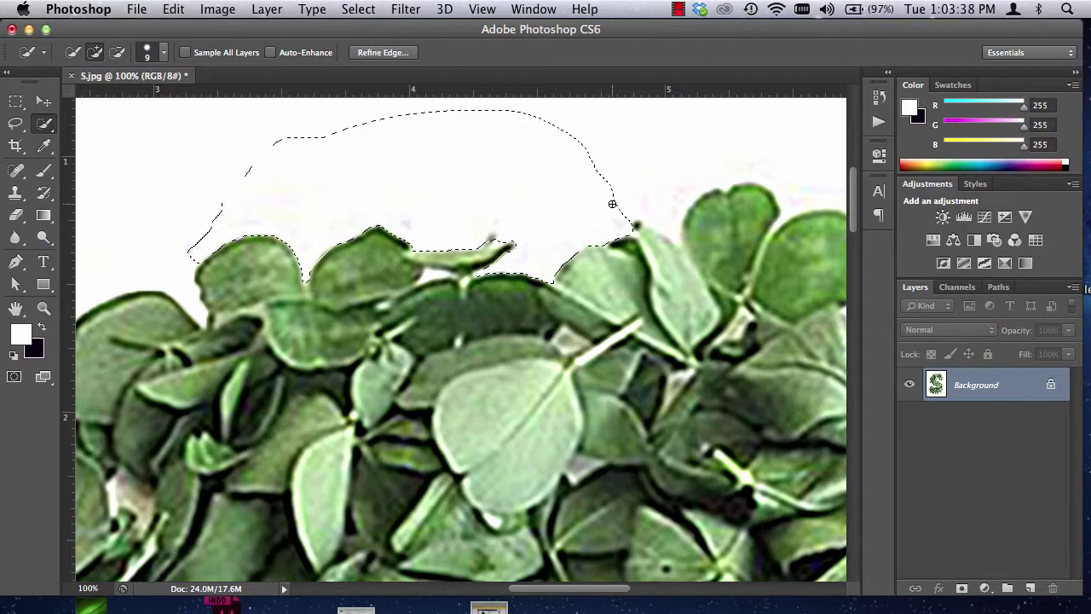
left_click_drag(615, 206, 659, 179)
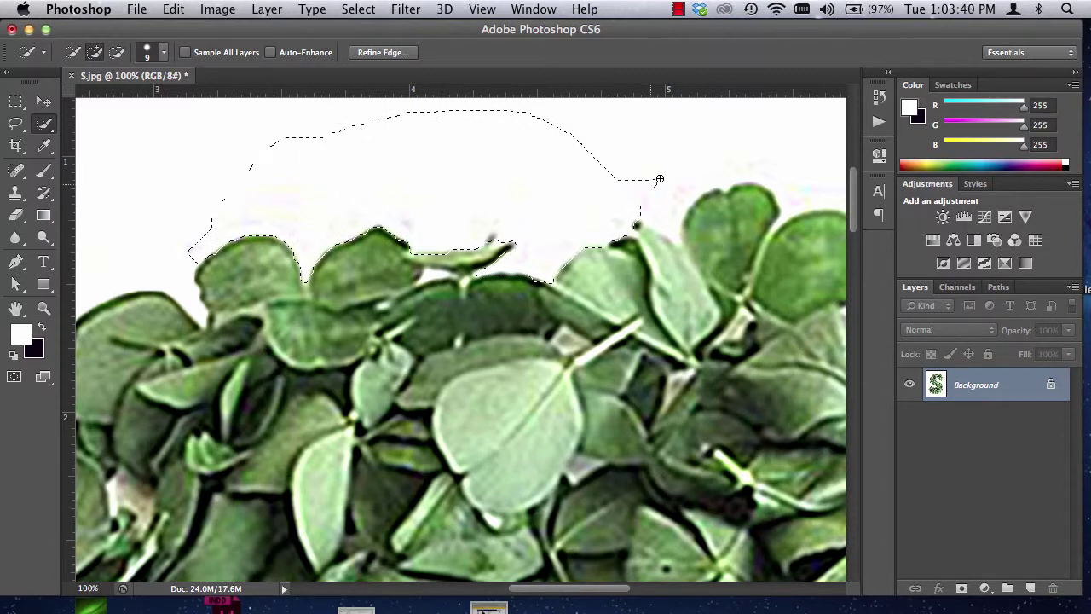
mouse_move(685, 141)
left_mouse_down()
mouse_move(747, 120)
mouse_move(788, 130)
left_mouse_up()
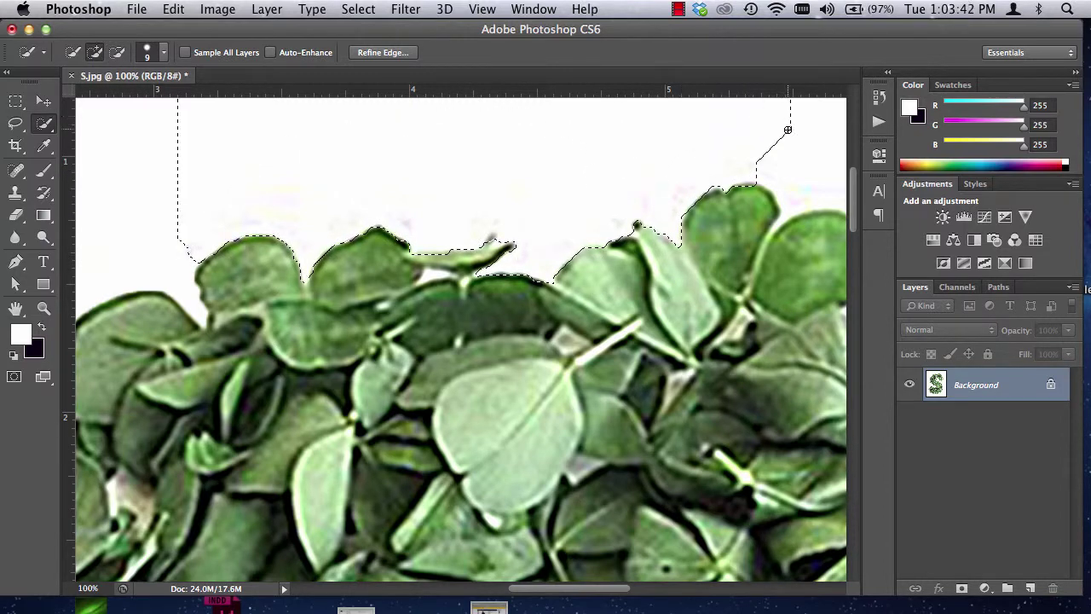
Fill the selected background with the foreground colour in Normal mode at 100% opacity, and deselect it
key("shift+BackSpace")
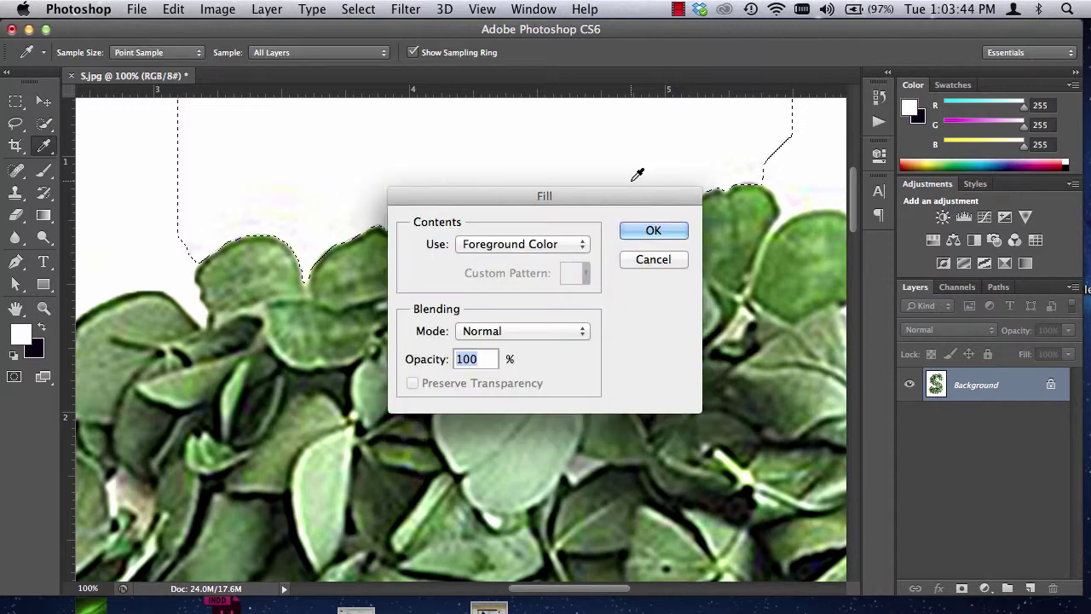
left_click(654, 231)
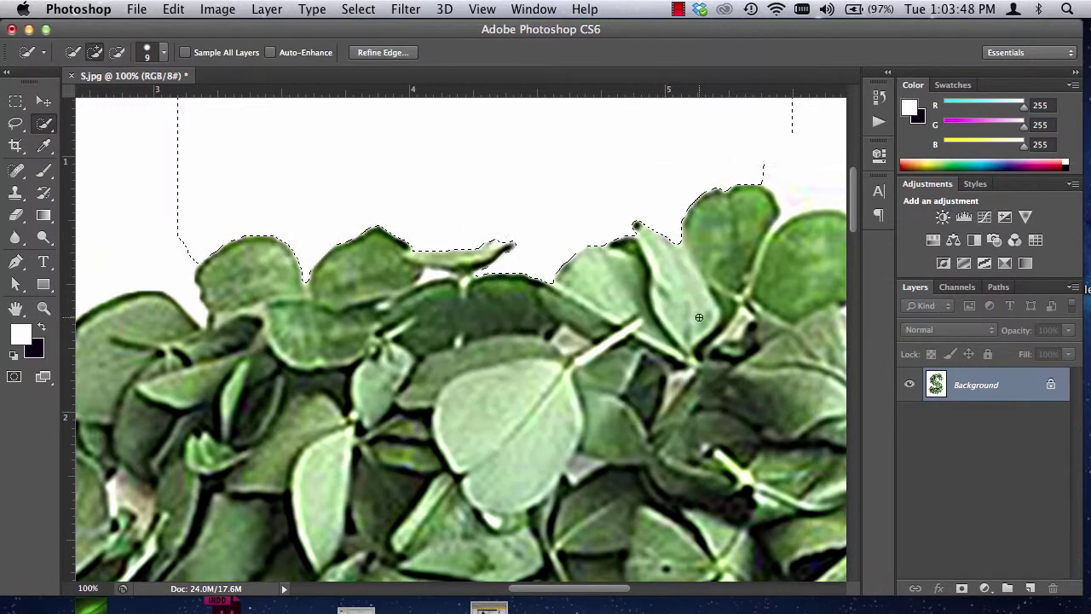
key("super+minus")
key("super+plus")
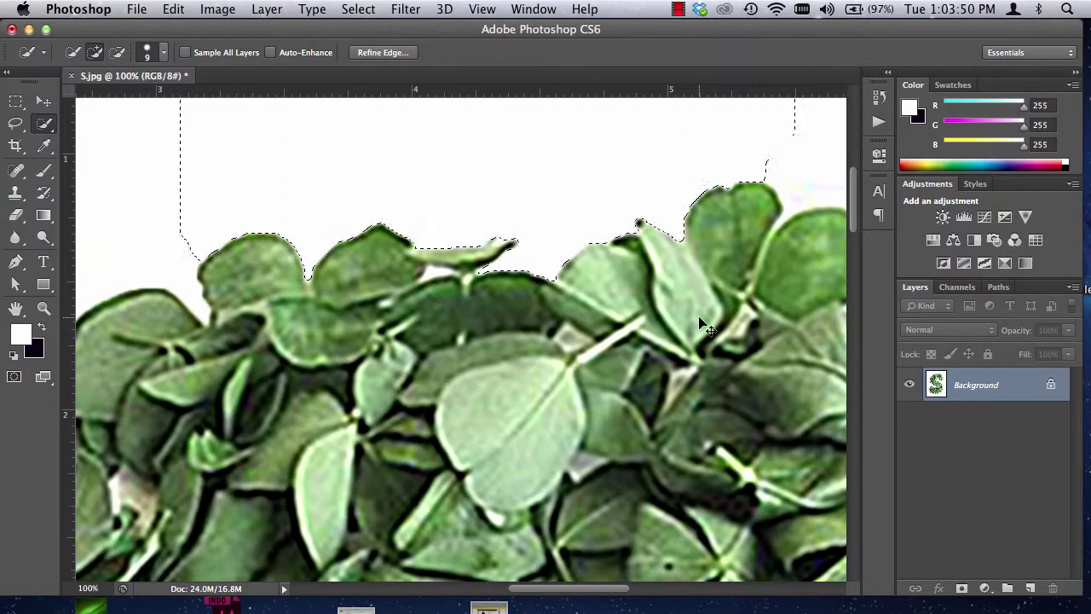
key("super+0")
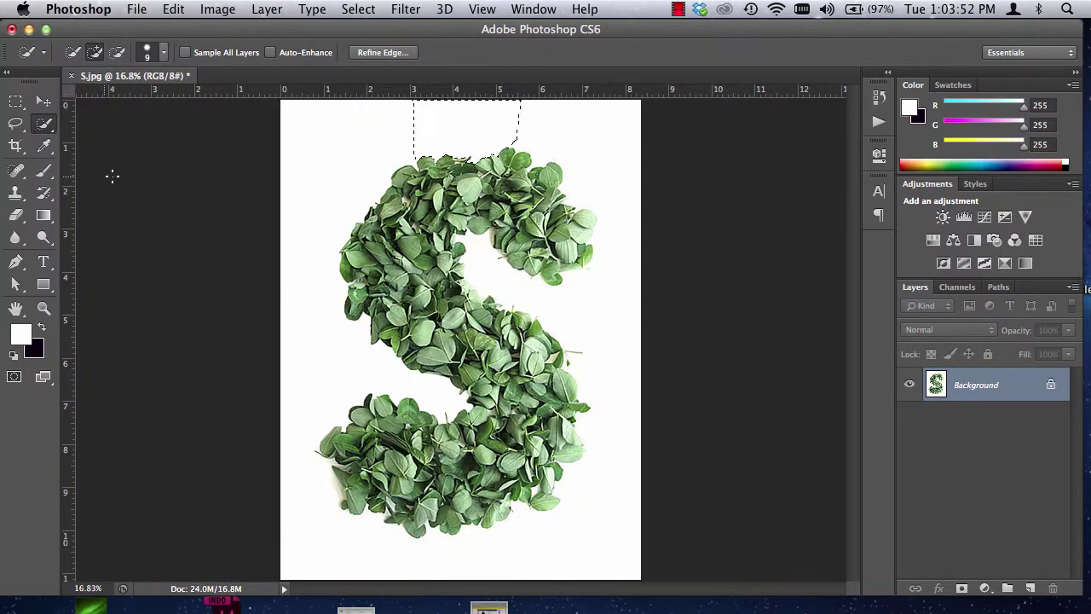
left_click(19, 126)
key("super+d")
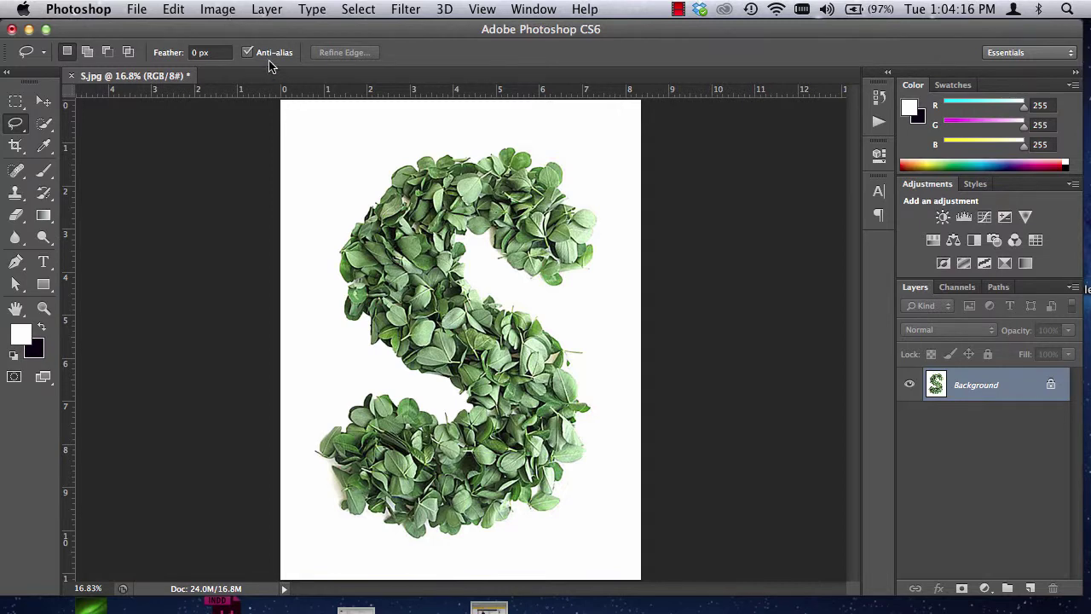
Convert the image to CMYK Color mode, accepting the U.S. Web Coated (SWOP) v2 profile
left_click(218, 9)
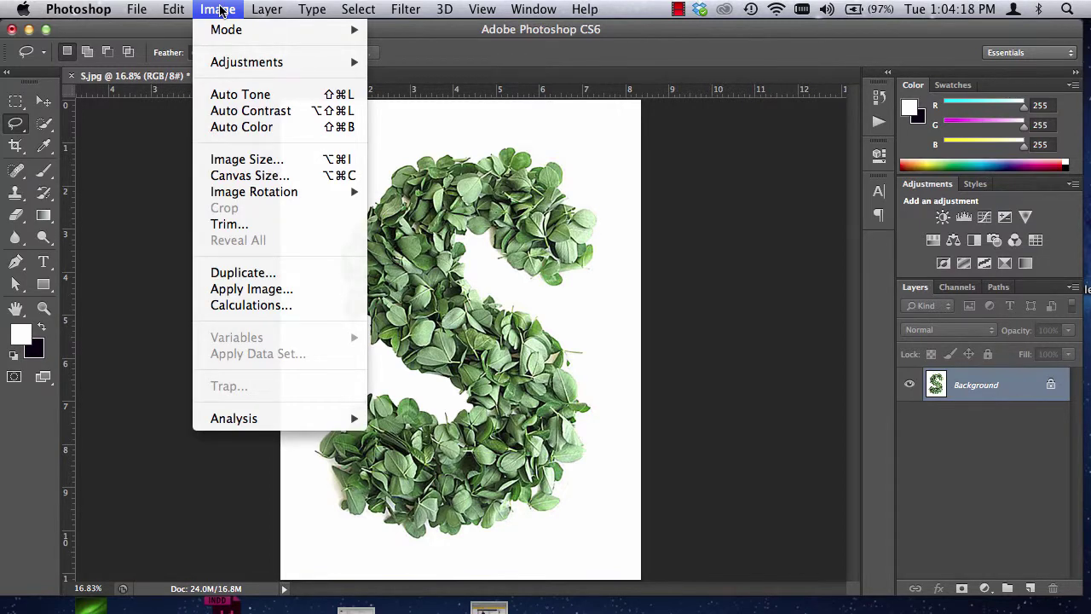
mouse_move(223, 32)
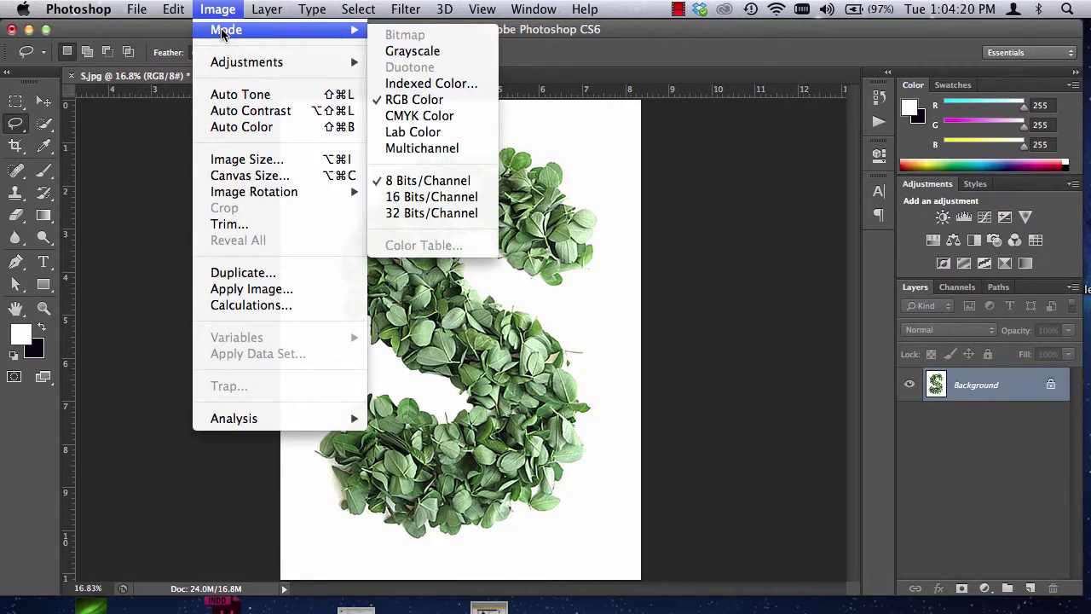
left_click(450, 124)
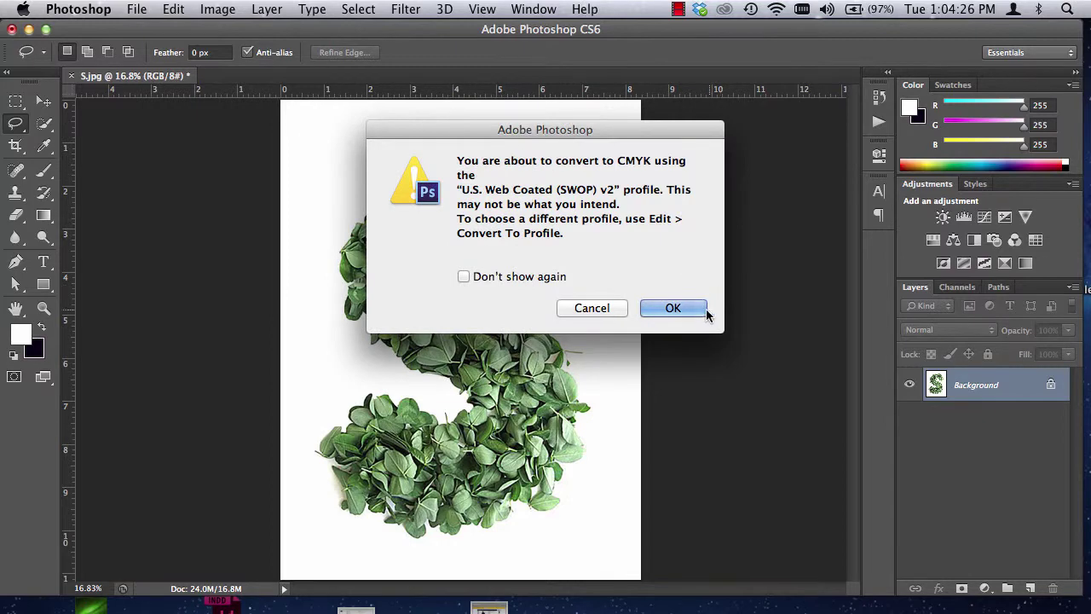
left_click(689, 309)
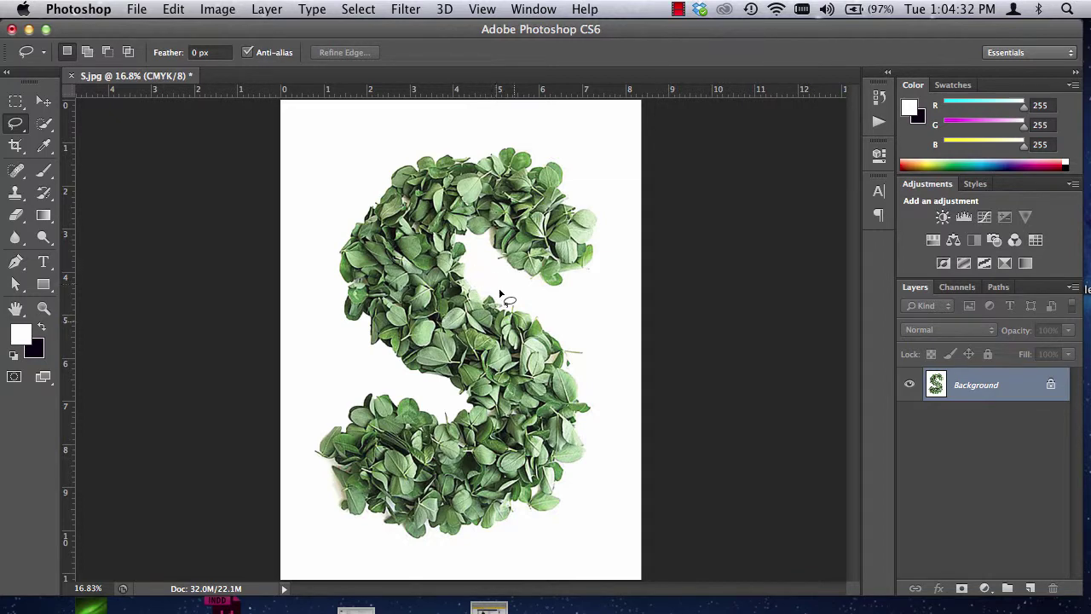
Apply the image size settings with Resample Image enabled and 300 pixels/inch kept, and save S.jpg
left_click(214, 10)
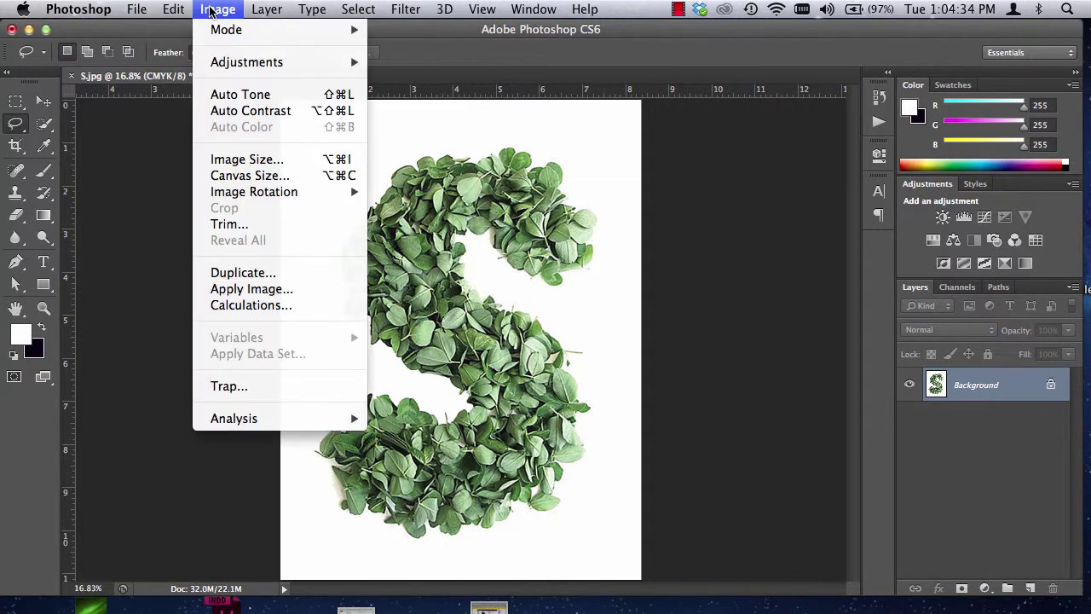
left_click(245, 162)
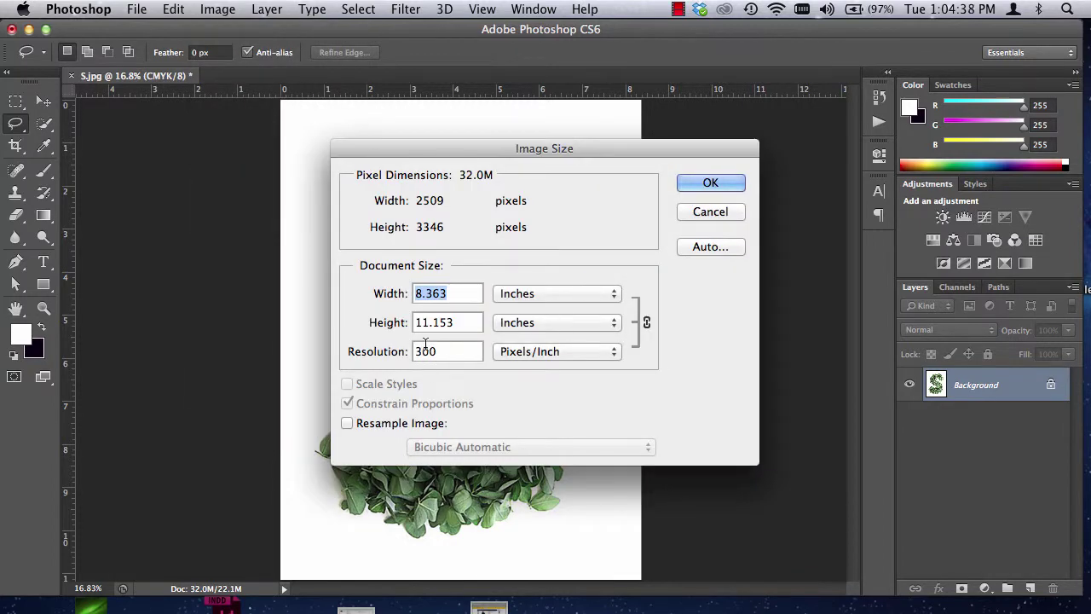
left_click(347, 423)
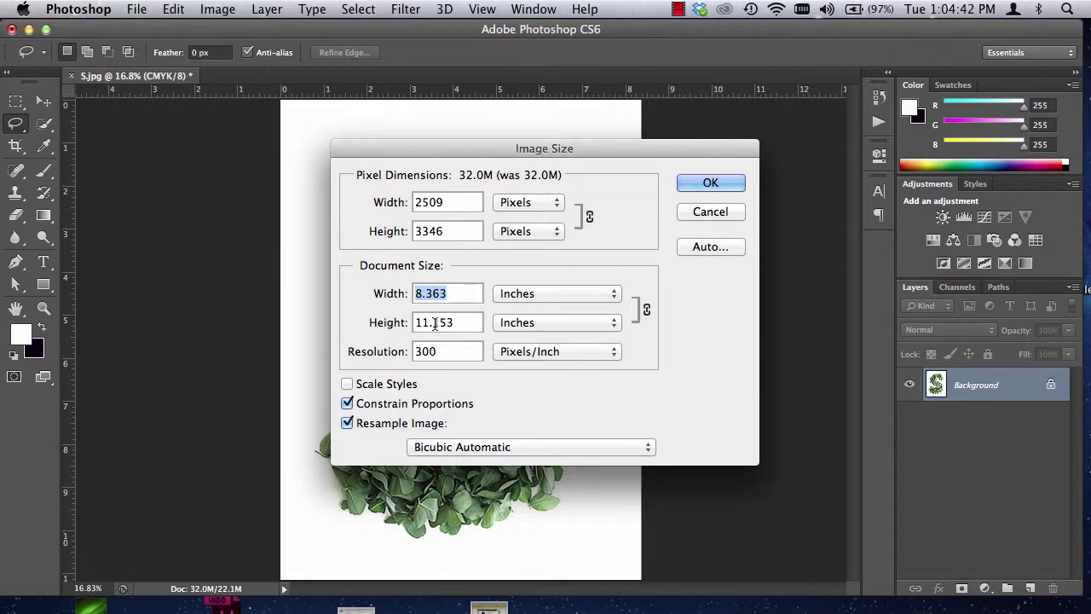
left_click(712, 184)
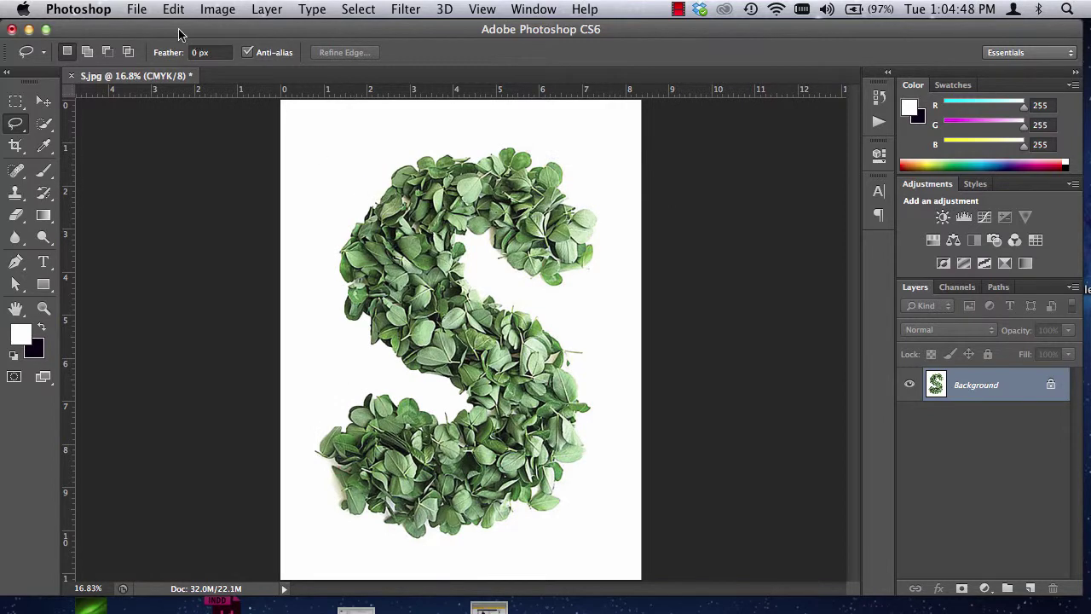
left_click(136, 9)
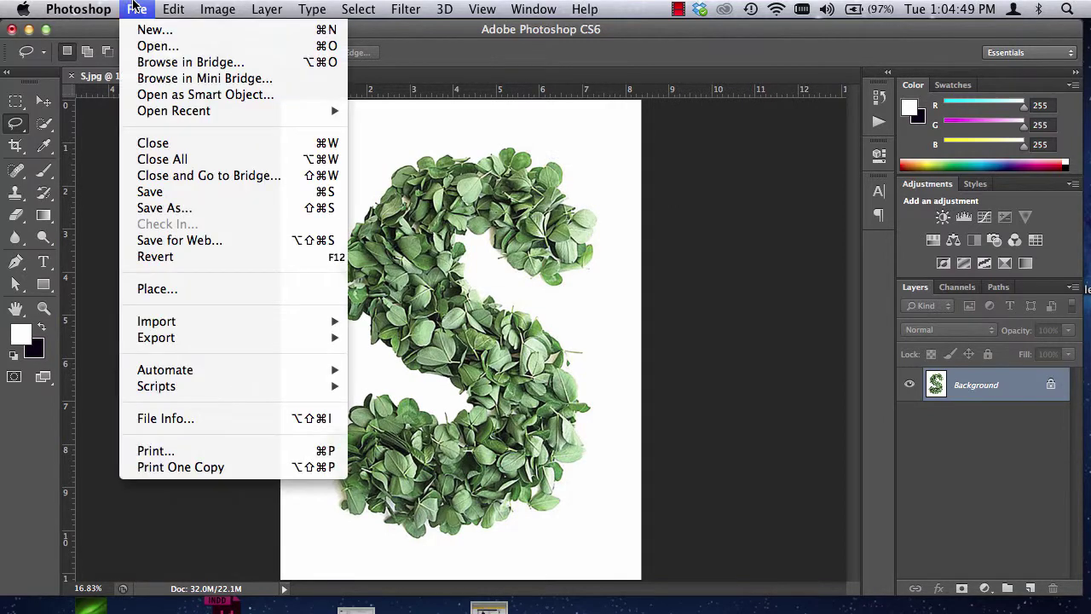
left_click(171, 196)
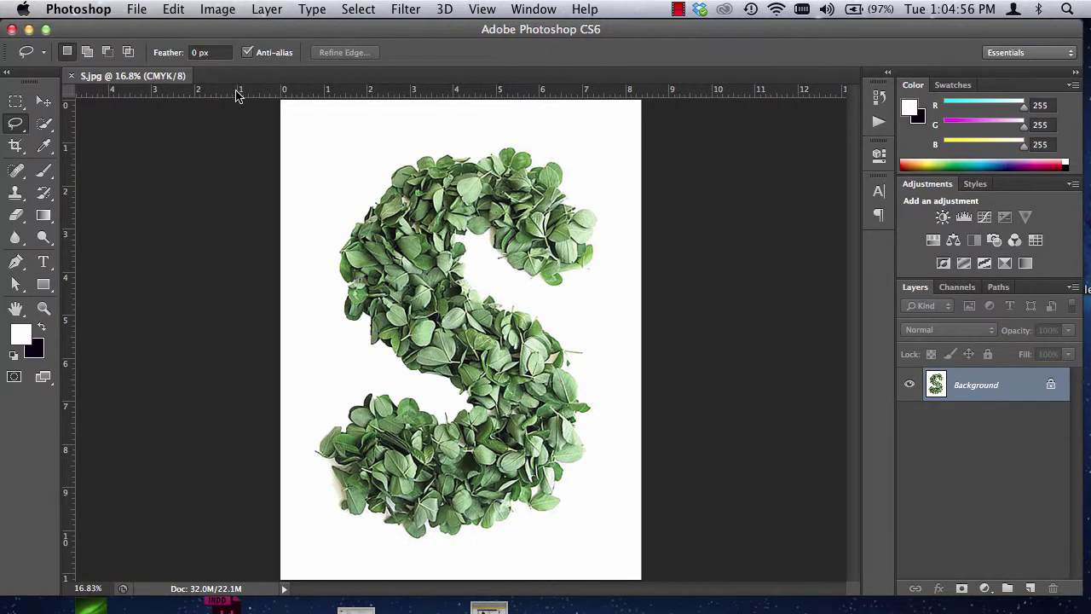
Start a new document measured in inches, with a width and height of 8
left_click(134, 8)
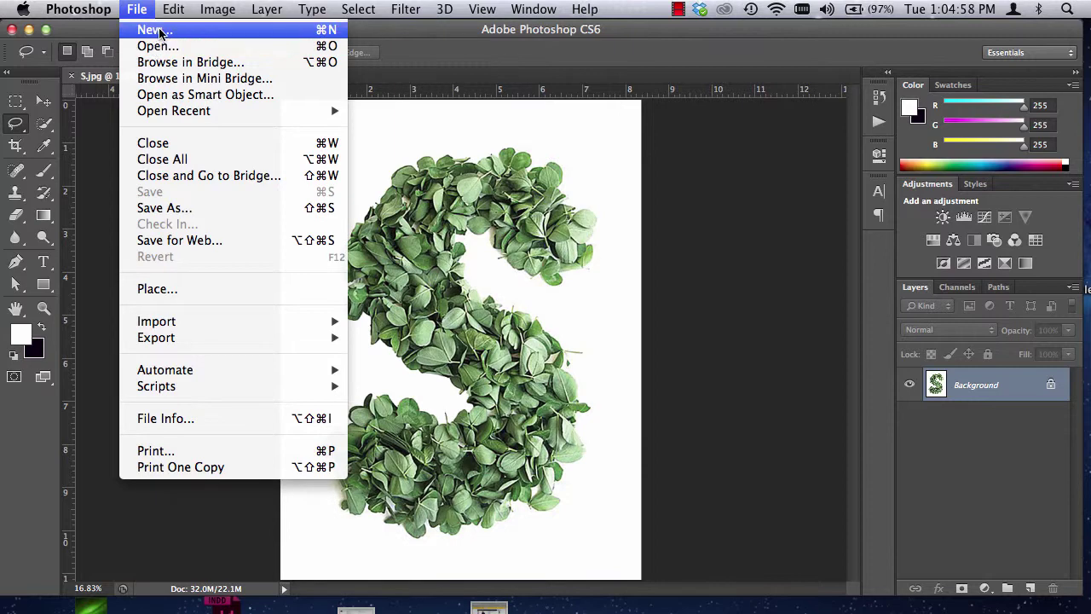
left_click(621, 62)
left_click(580, 270)
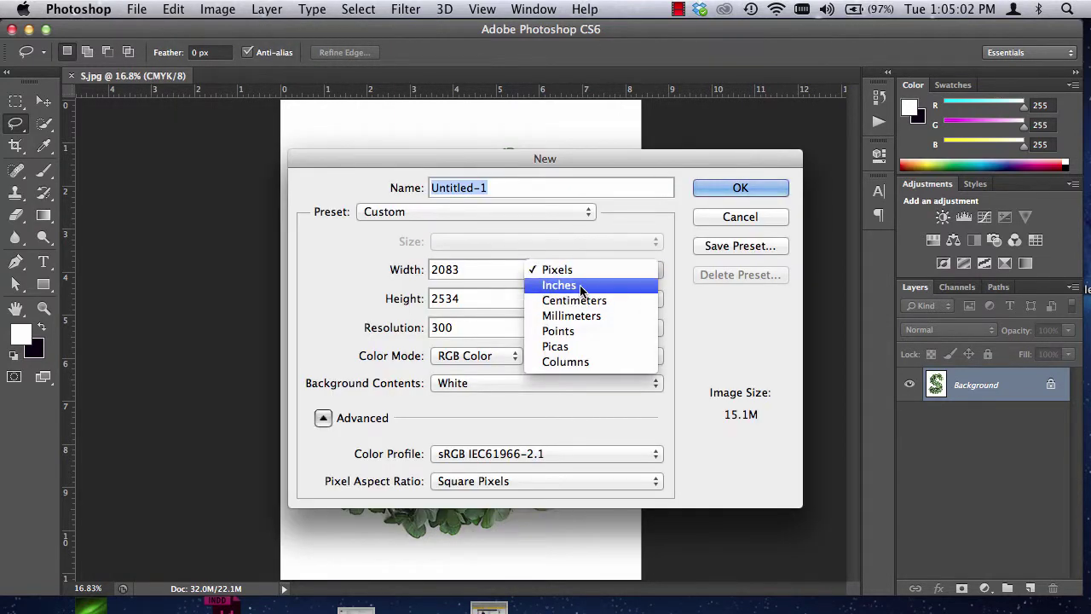
left_click(580, 288)
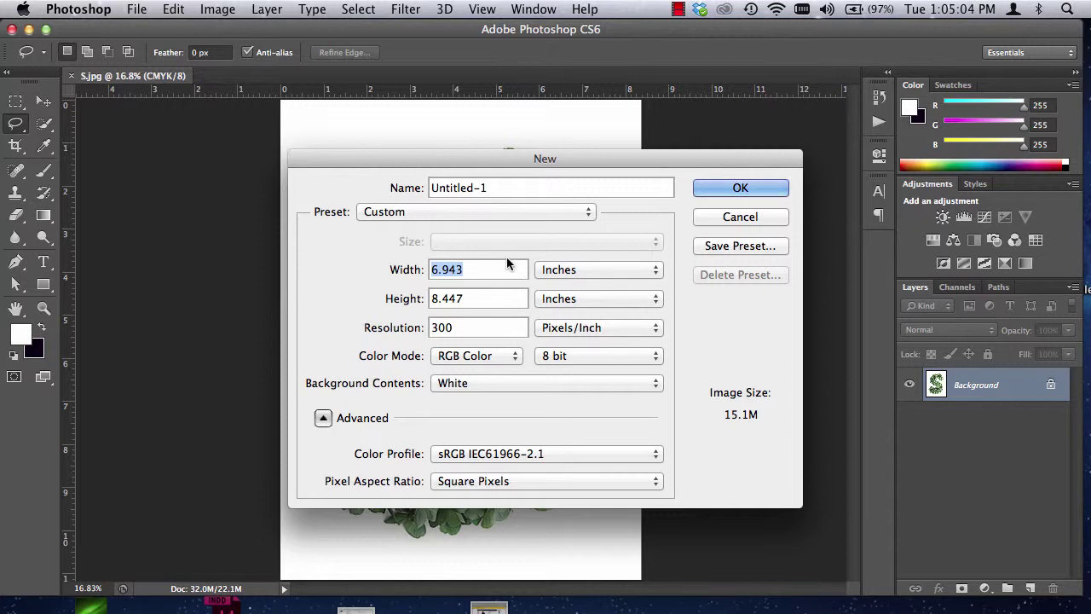
type("8")
key("Tab")
type("8")
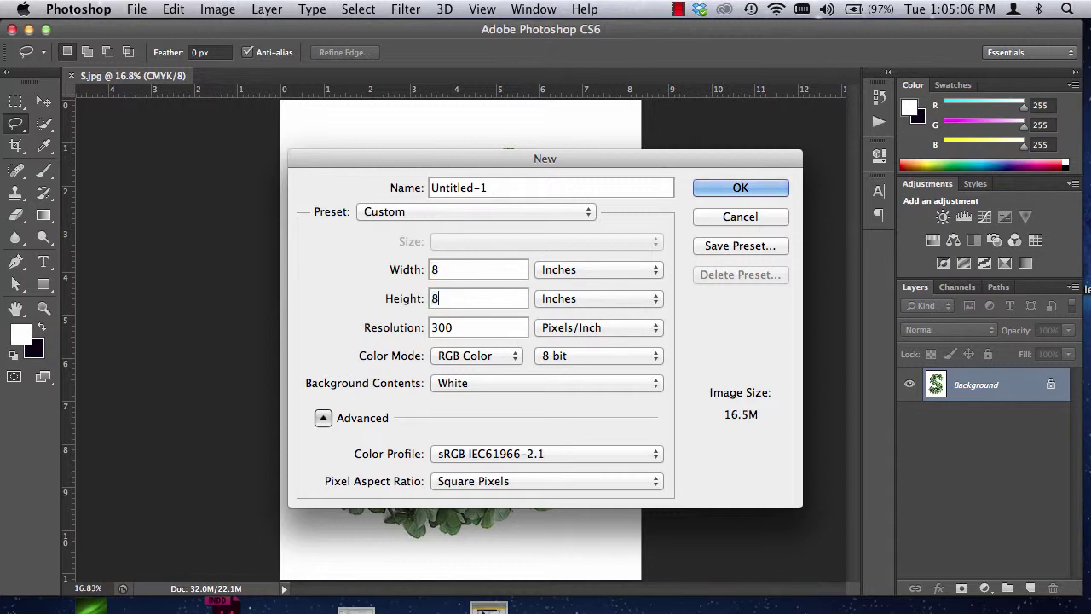
Change the new document's width and height to 8.25 inches each
left_click(445, 268)
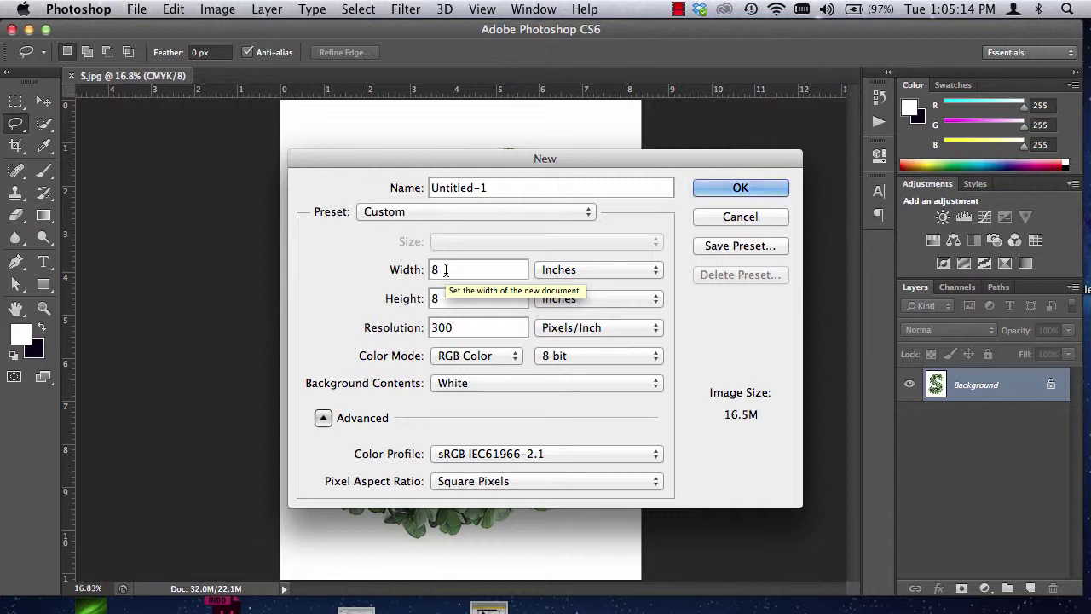
type(".2")
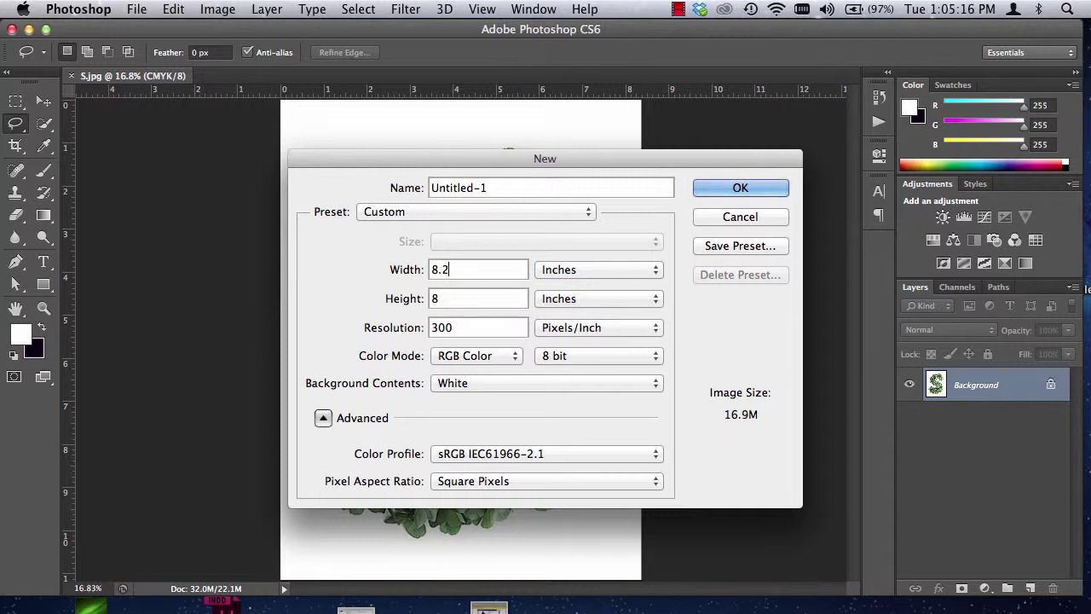
type("5")
key("Tab")
type("8.")
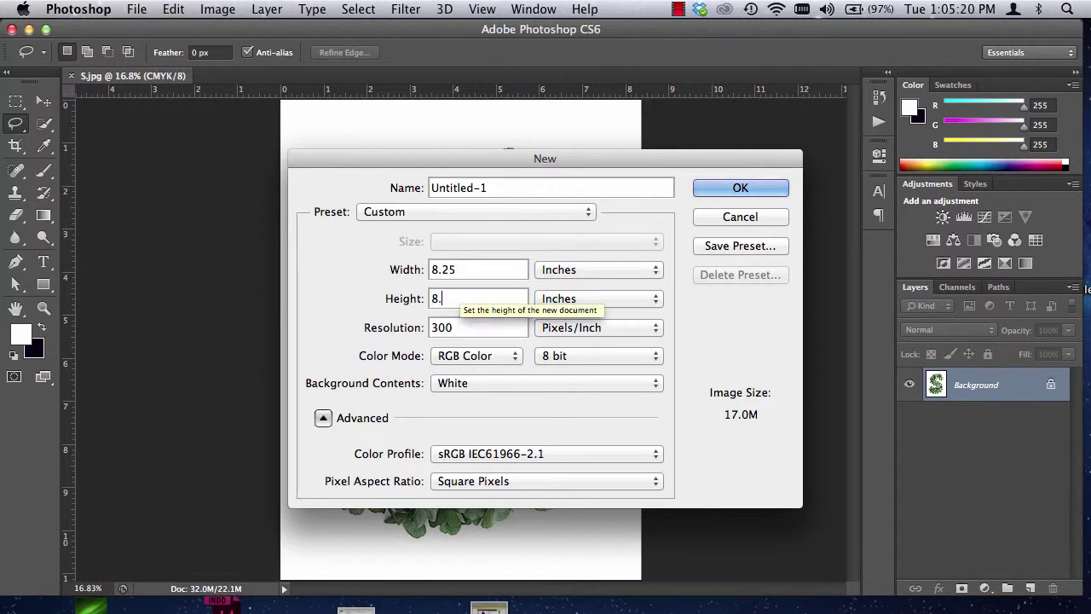
type("25")
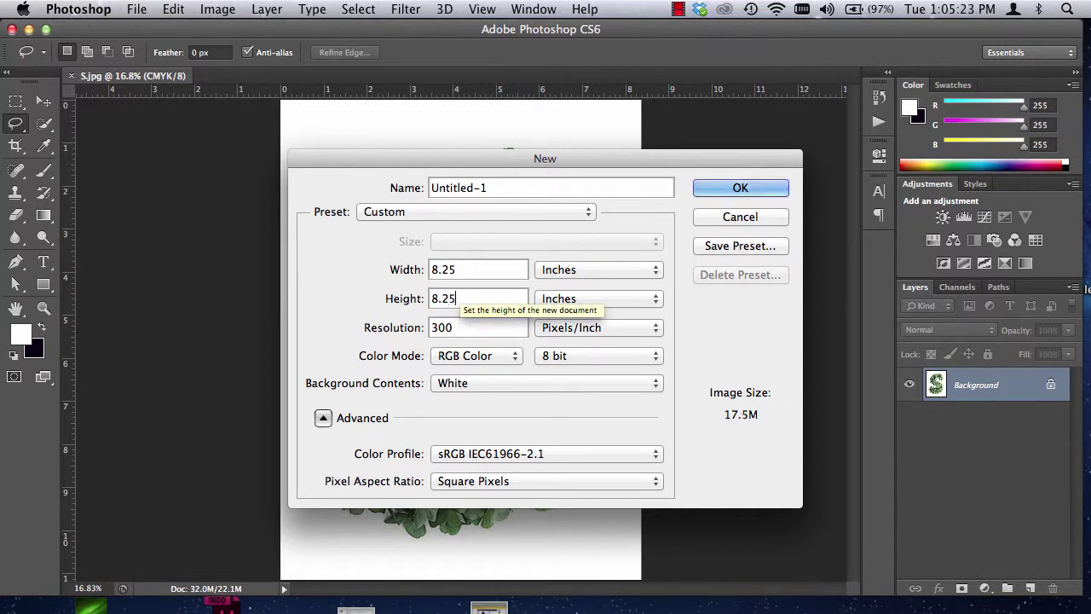
Set the new document's colour mode to CMYK Color, name it "S for Sustainable" and create it
left_click(457, 363)
left_click(465, 372)
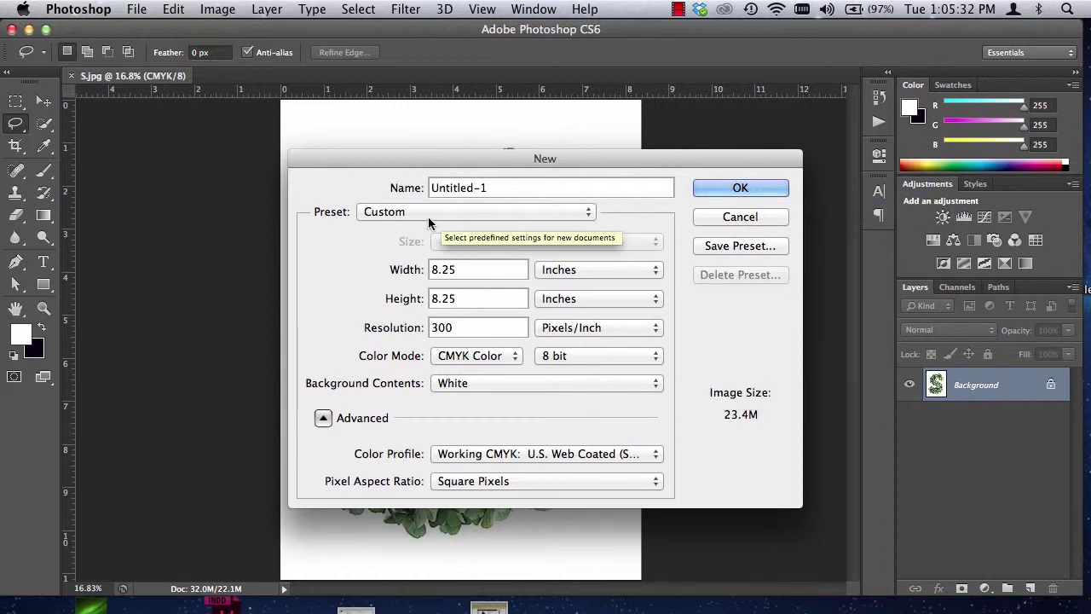
left_click_drag(504, 187, 383, 186)
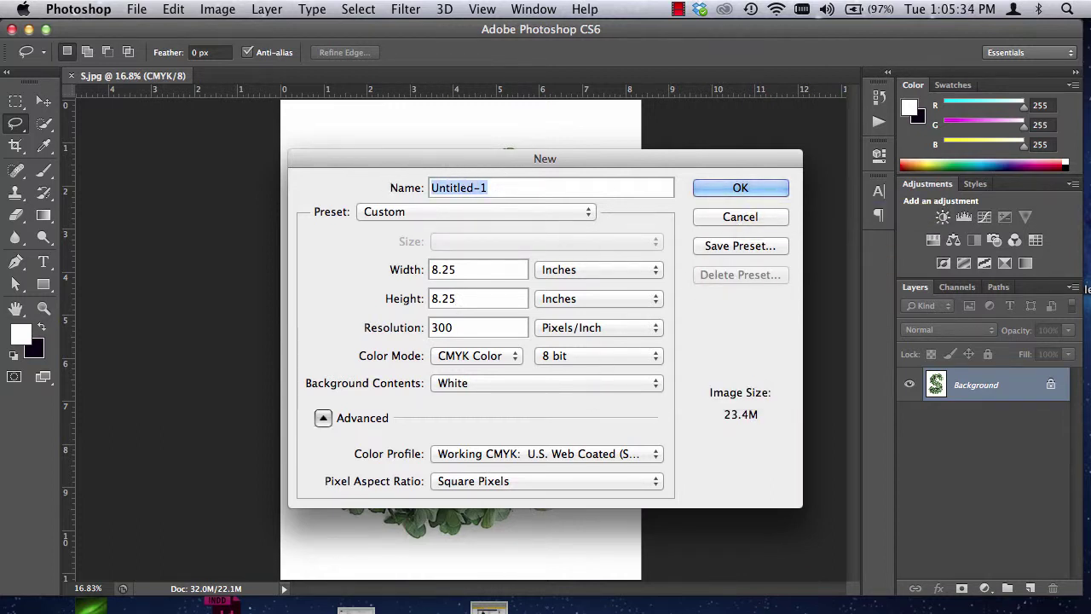
type("S for")
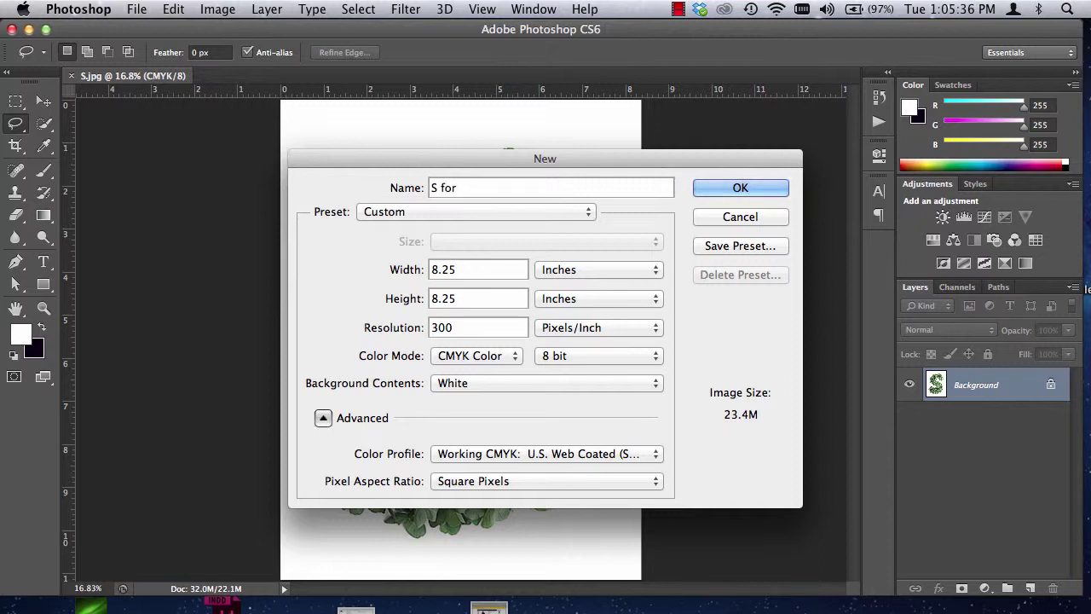
type(" Sustainable")
left_click(736, 188)
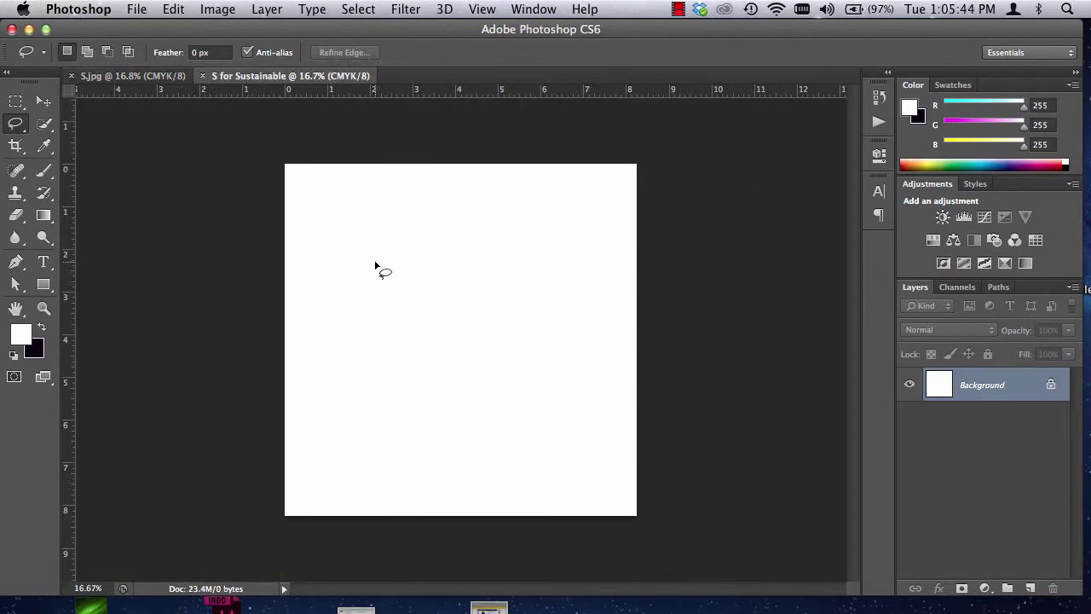
Return to the S.jpg document and select the entire image
left_click(133, 76)
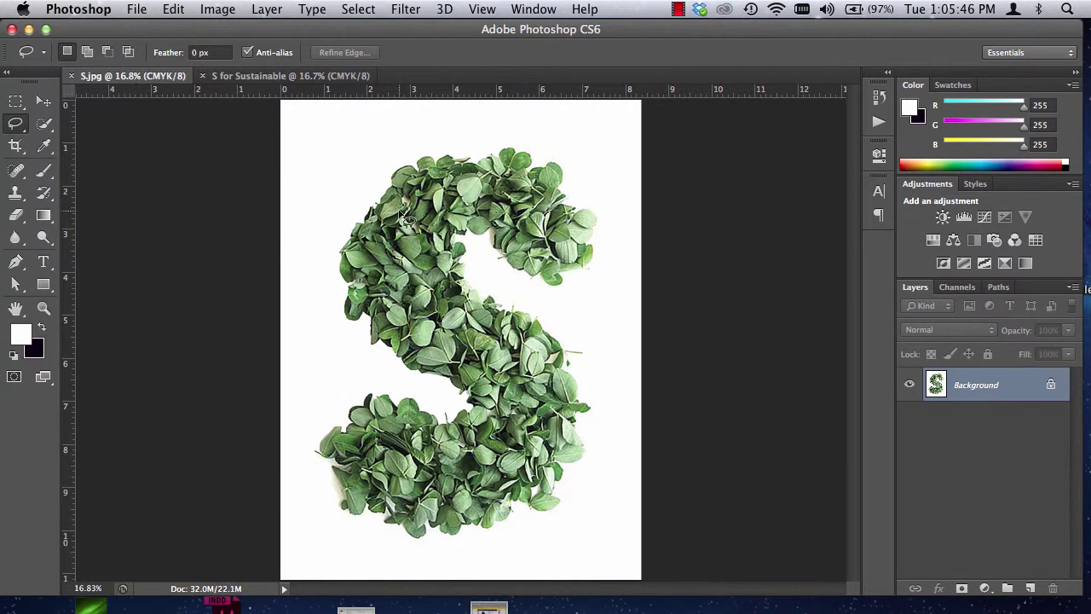
left_click(358, 8)
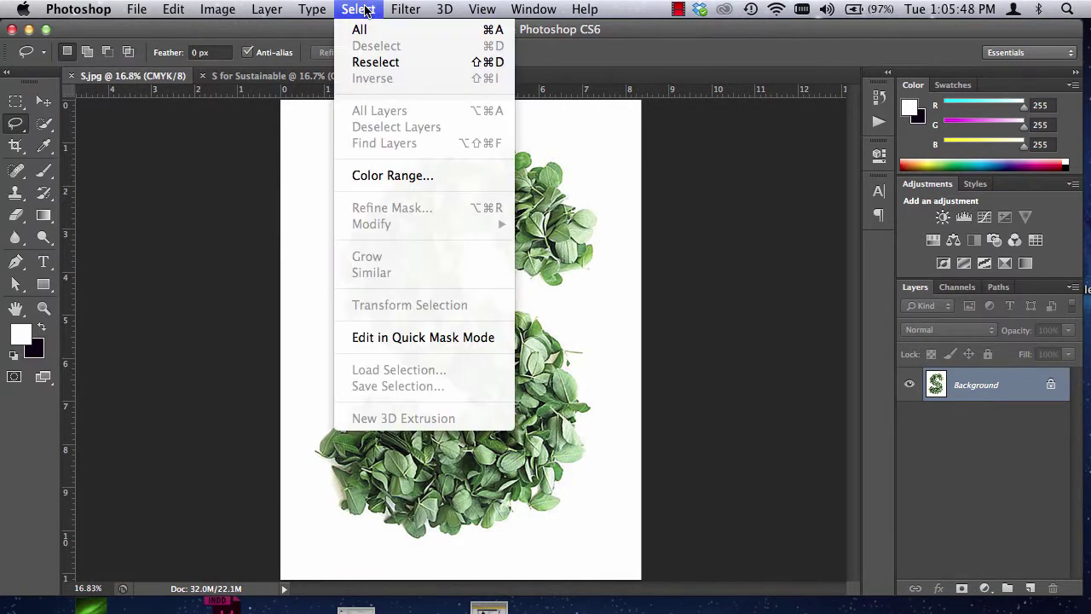
left_click(369, 33)
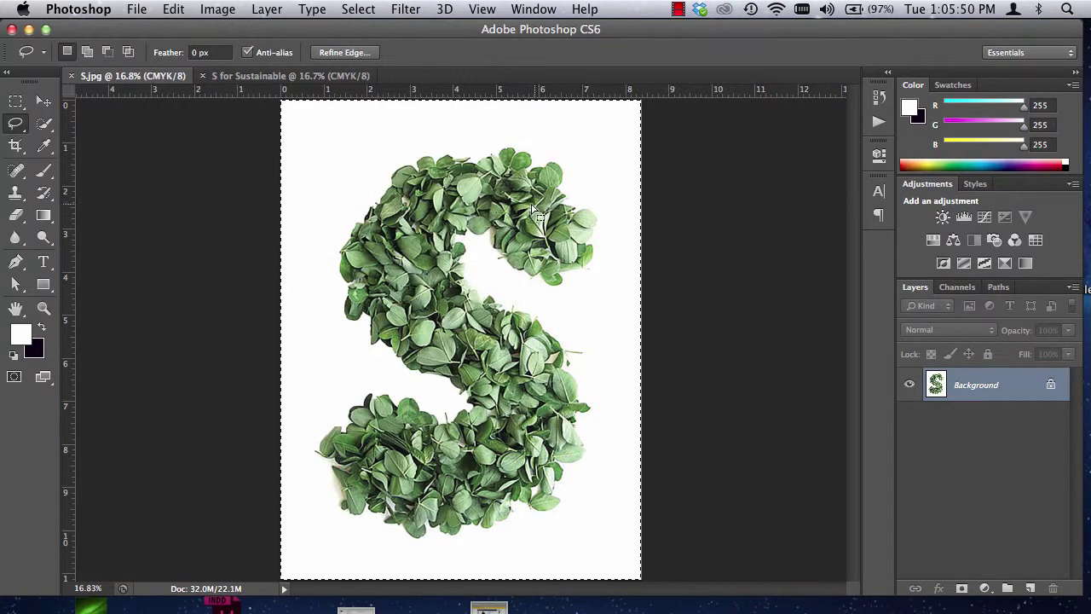
Copy the selected image from S.jpg and paste it into the S for Sustainable document
left_click(174, 8)
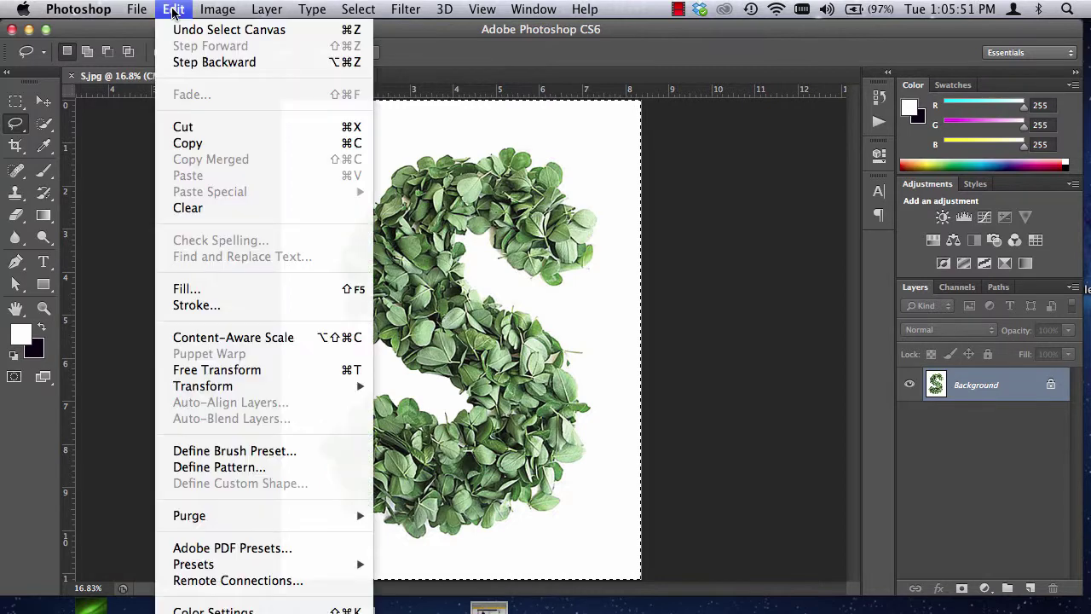
left_click(209, 142)
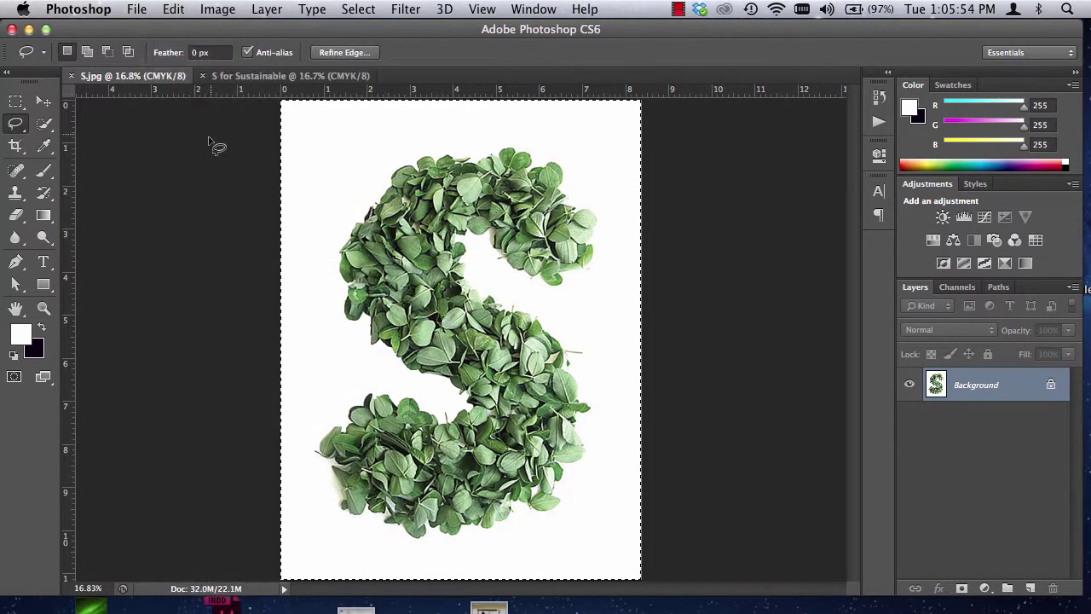
left_click(245, 76)
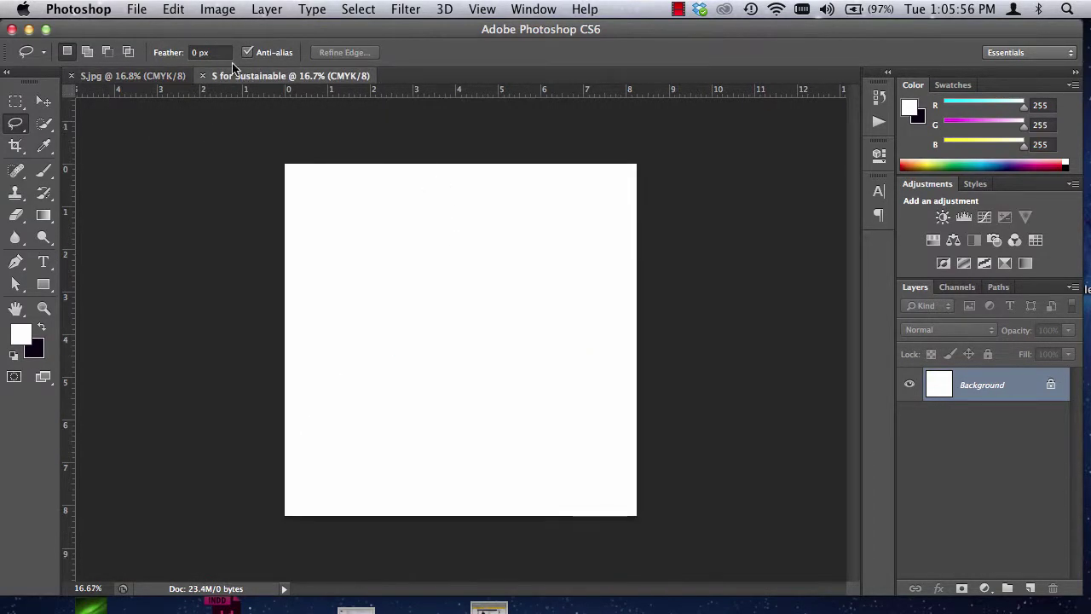
left_click(175, 10)
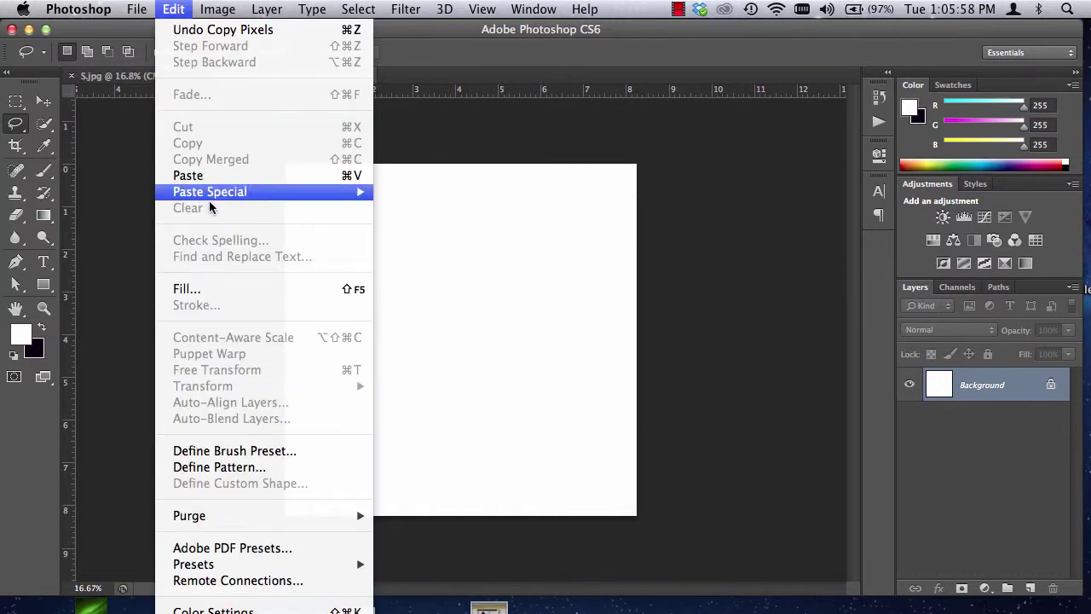
left_click(352, 176)
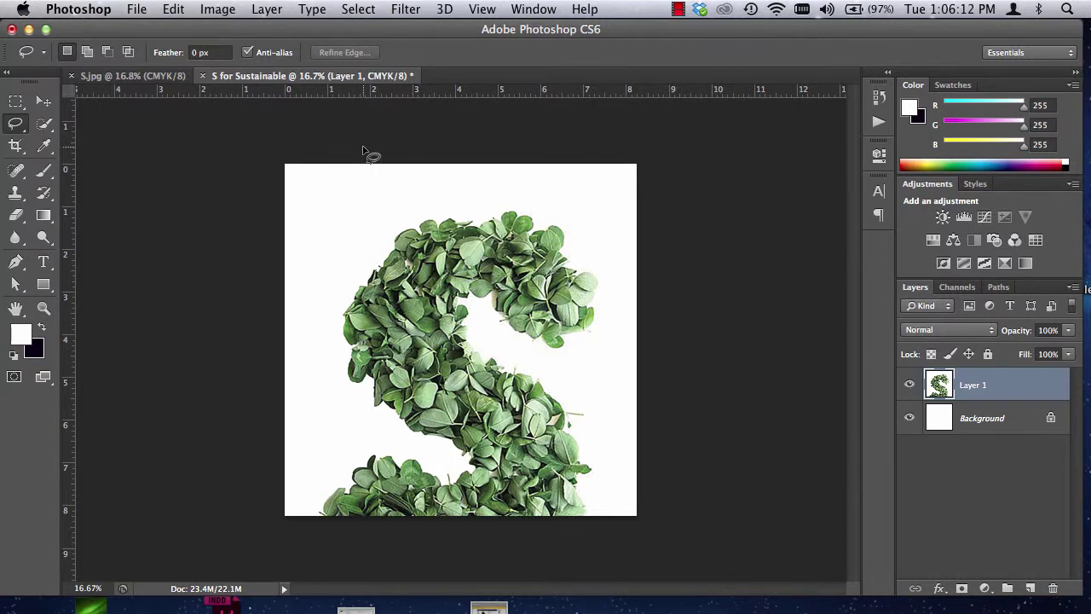
Free-transform the pasted S, scaling it down to about 47.5% and placing it against the canvas's left edge
left_click(215, 11)
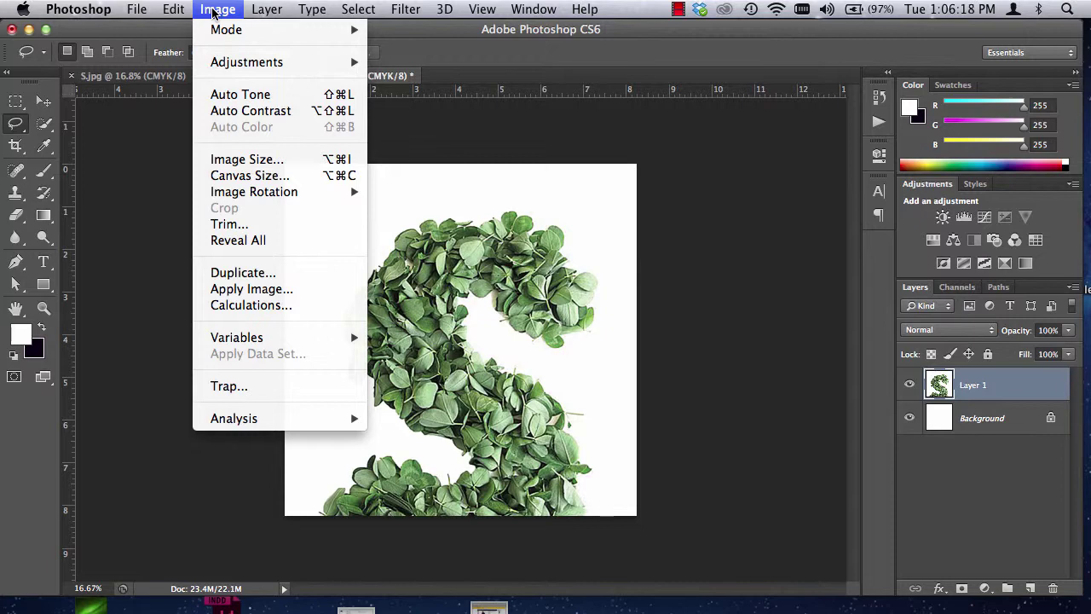
mouse_move(185, 10)
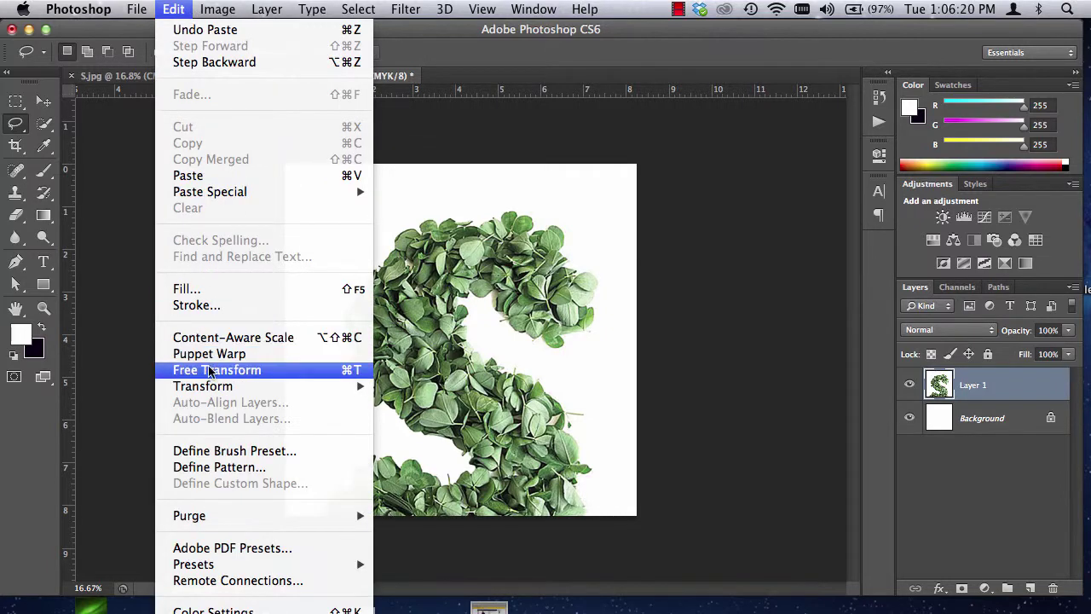
left_click(353, 371)
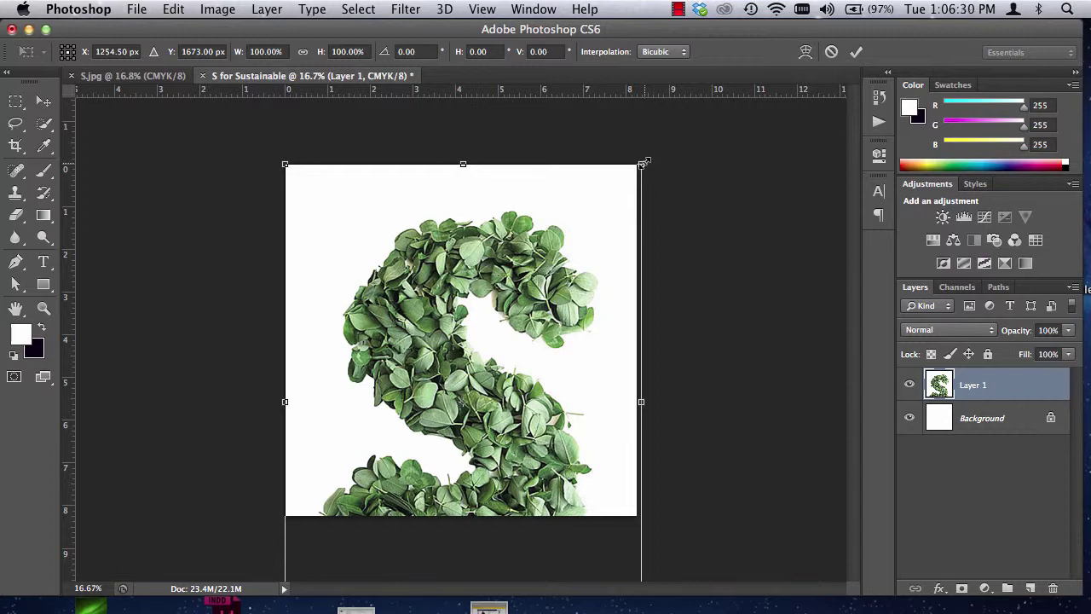
left_click_drag(645, 162, 529, 312)
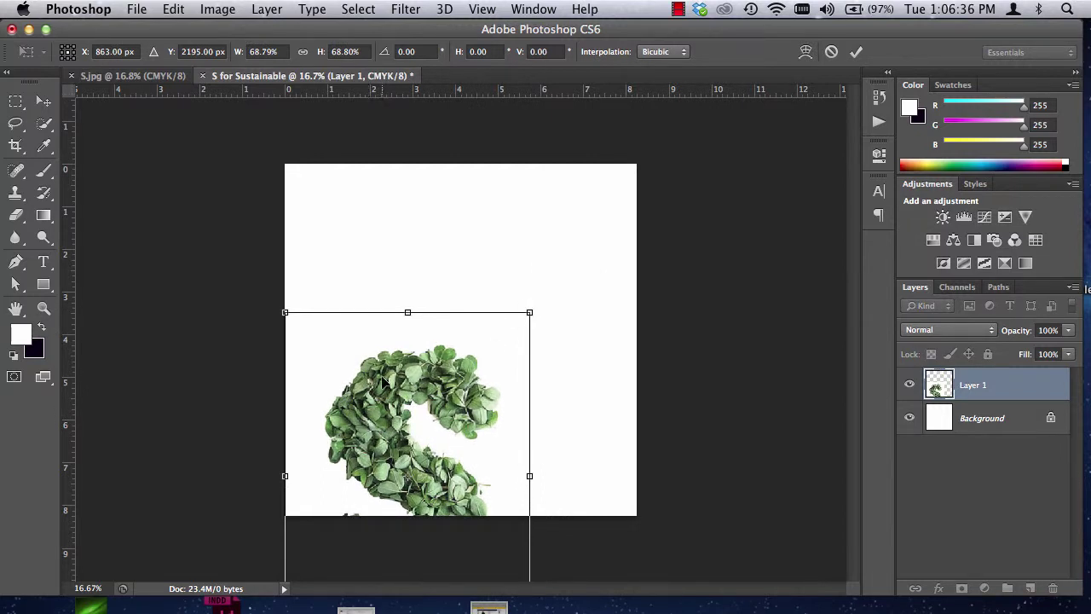
left_click_drag(383, 380, 382, 256)
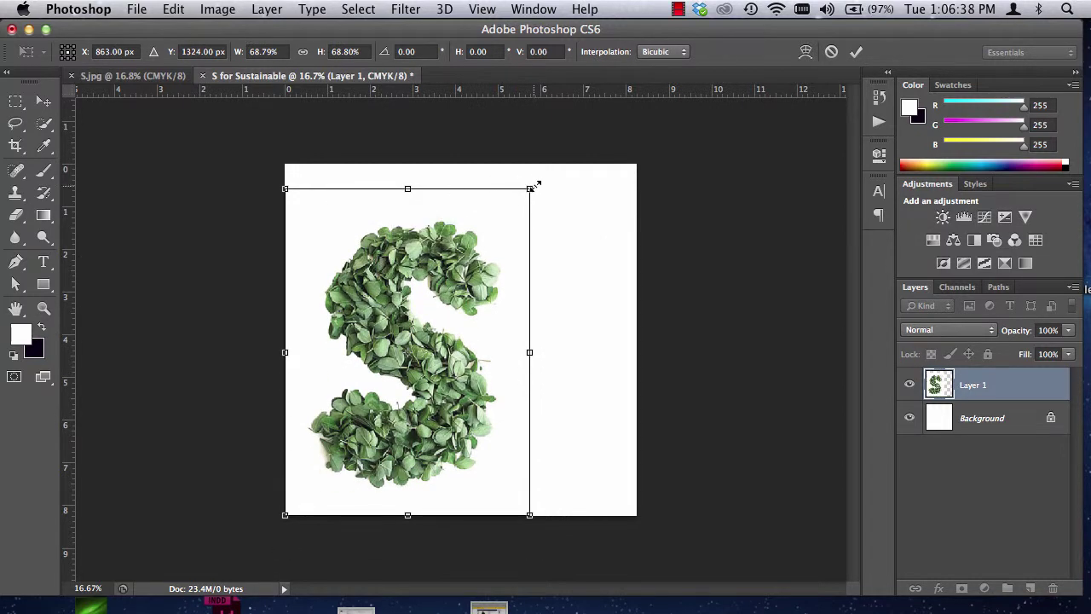
left_click_drag(529, 188, 447, 283)
left_click_drag(355, 358, 359, 315)
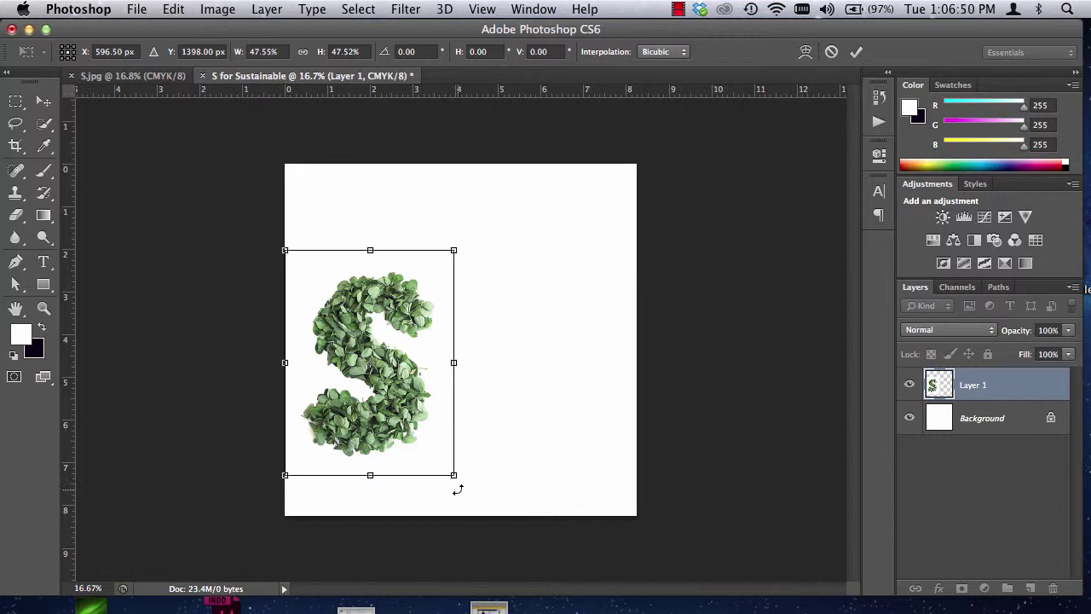
Rotate the S about 42 degrees counter-clockwise, position it in the canvas's lower left corner and apply the transform
left_click_drag(458, 488, 507, 395)
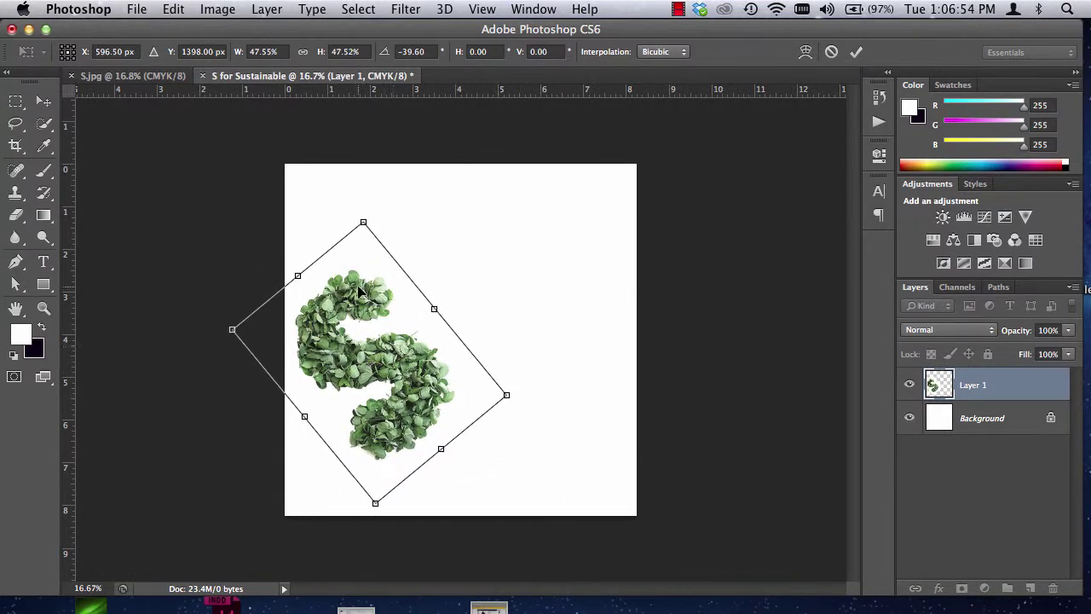
left_click_drag(361, 298, 352, 338)
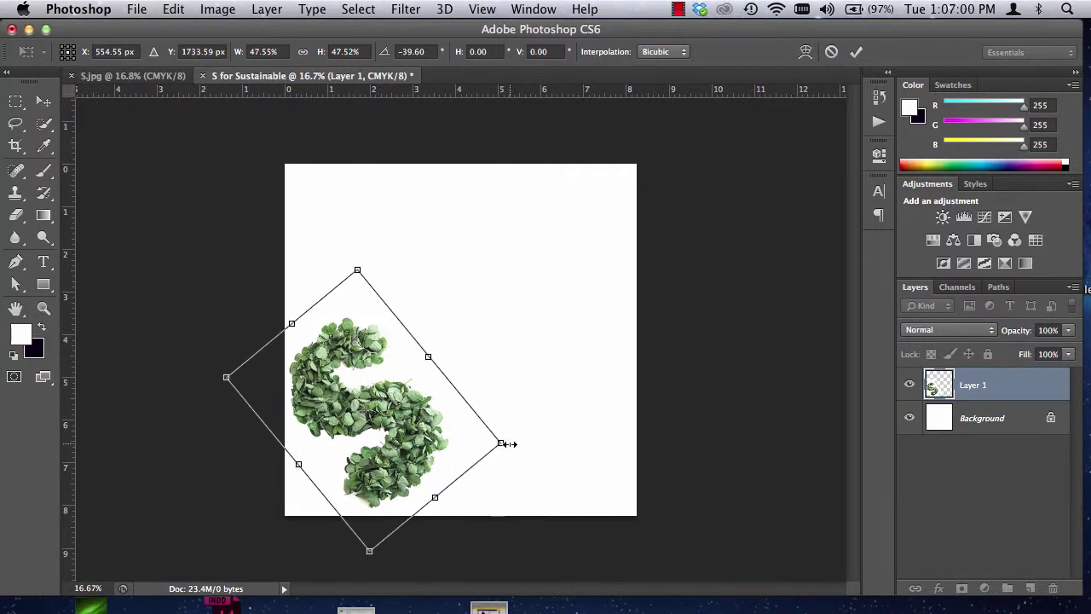
left_click_drag(520, 440, 517, 432)
left_click_drag(362, 343, 367, 347)
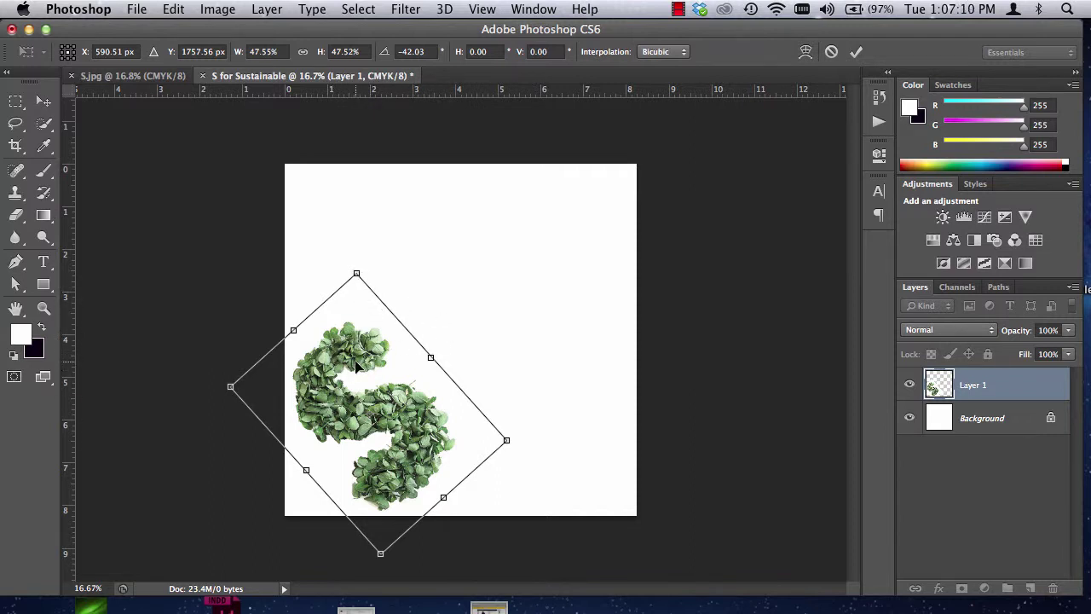
key("Return")
Move the S layer slightly up and to the right, away from the canvas's left and bottom edges
key("l")
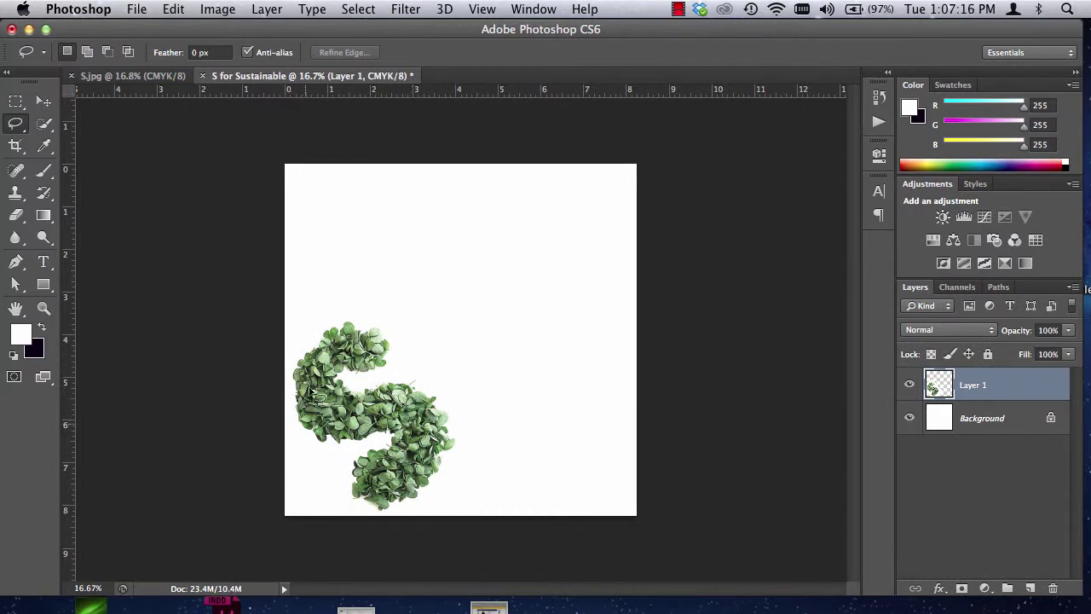
left_click(43, 102)
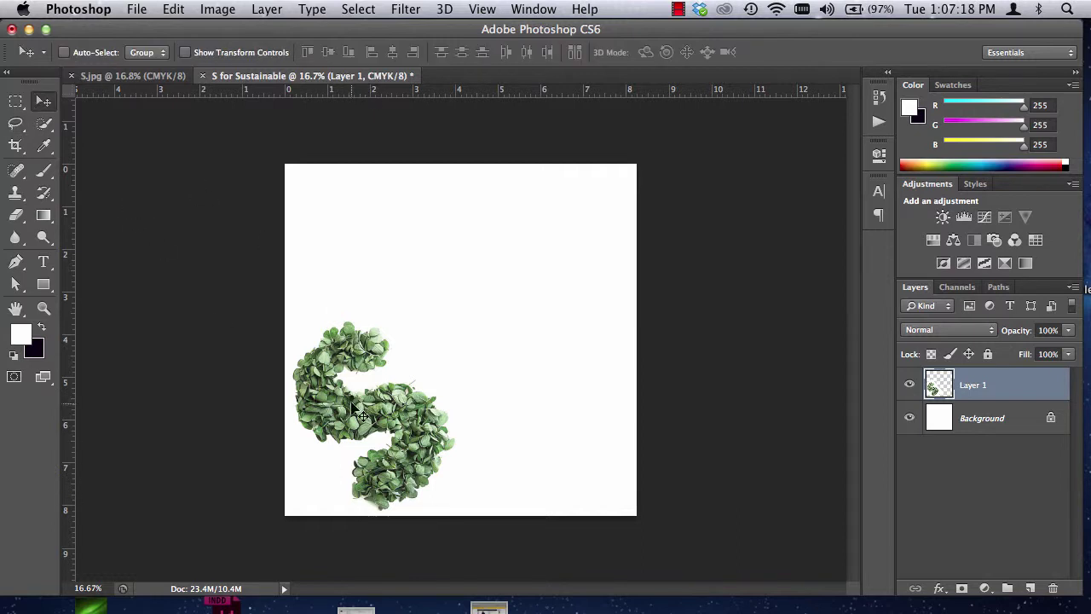
mouse_move(355, 390)
left_mouse_down()
mouse_move(366, 404)
mouse_move(343, 376)
mouse_move(362, 408)
left_mouse_up()
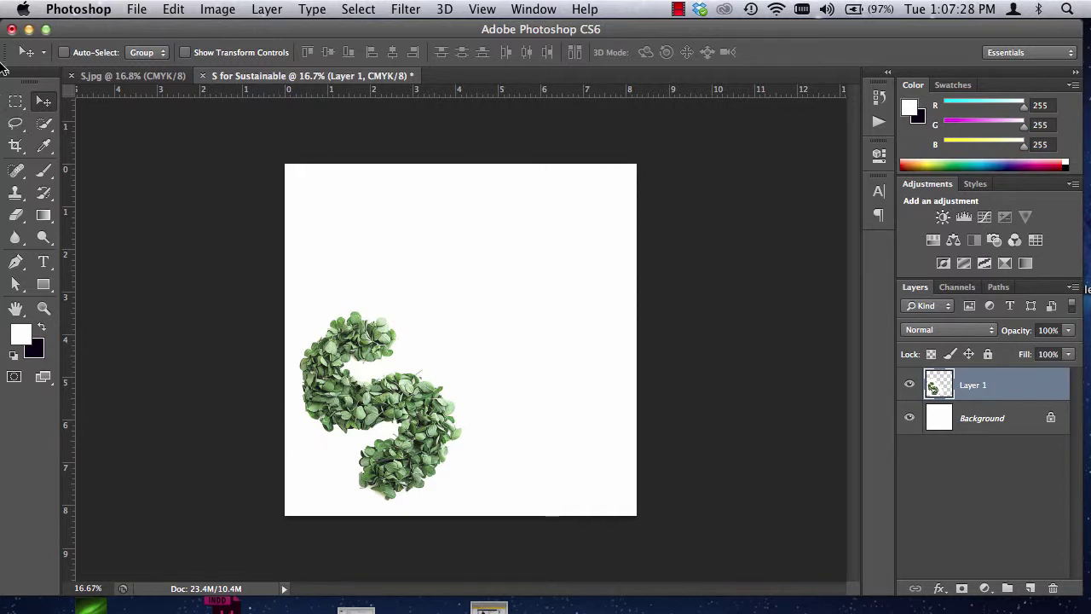
Check the document's dimensions and resolution in the Image Size settings without changing them
left_click(213, 9)
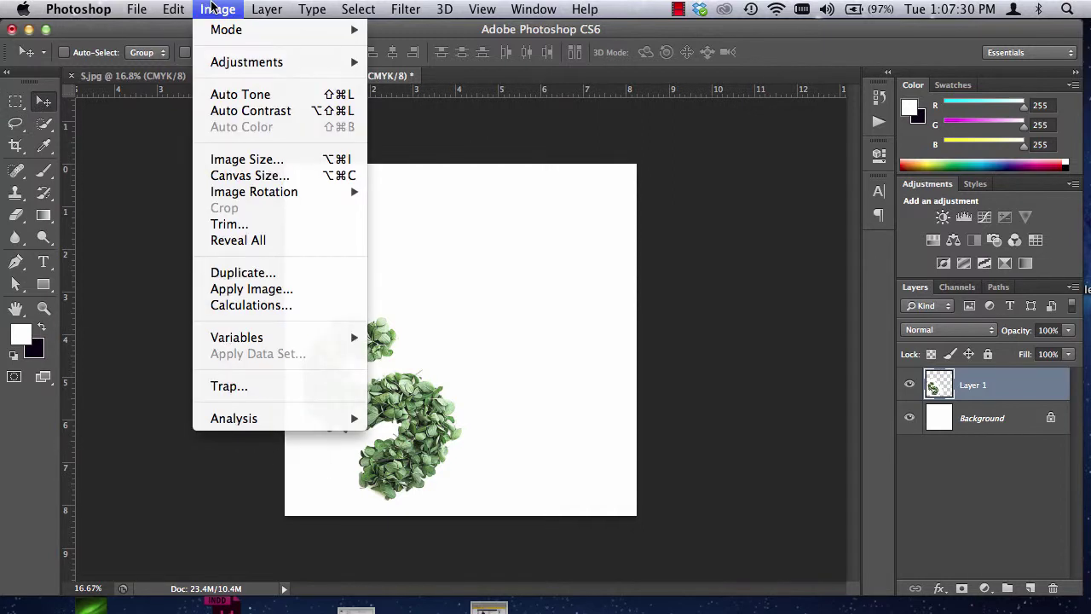
mouse_move(230, 32)
left_click(236, 162)
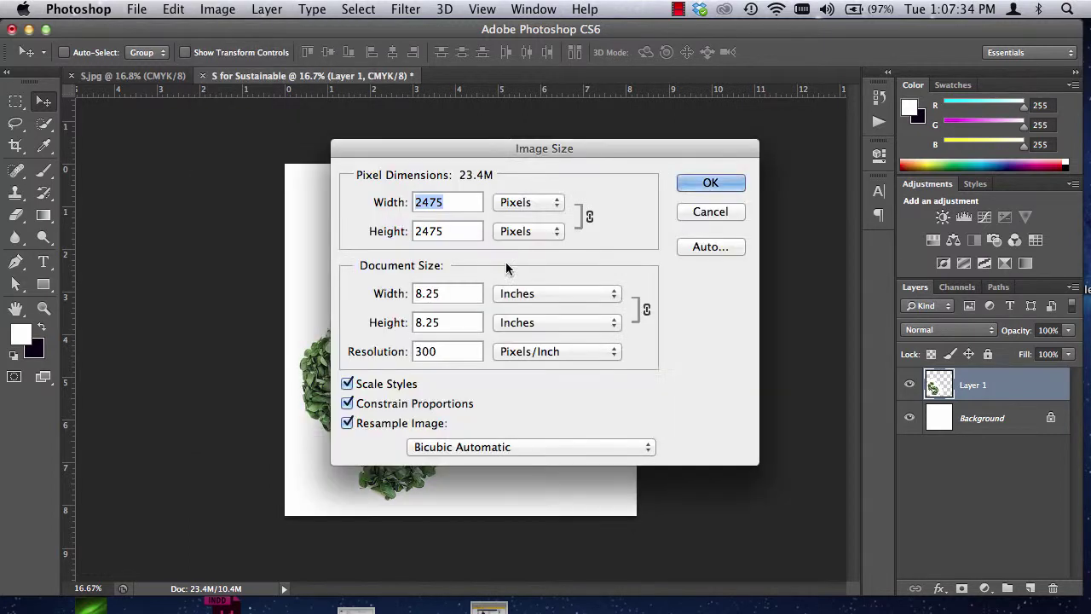
left_click(712, 211)
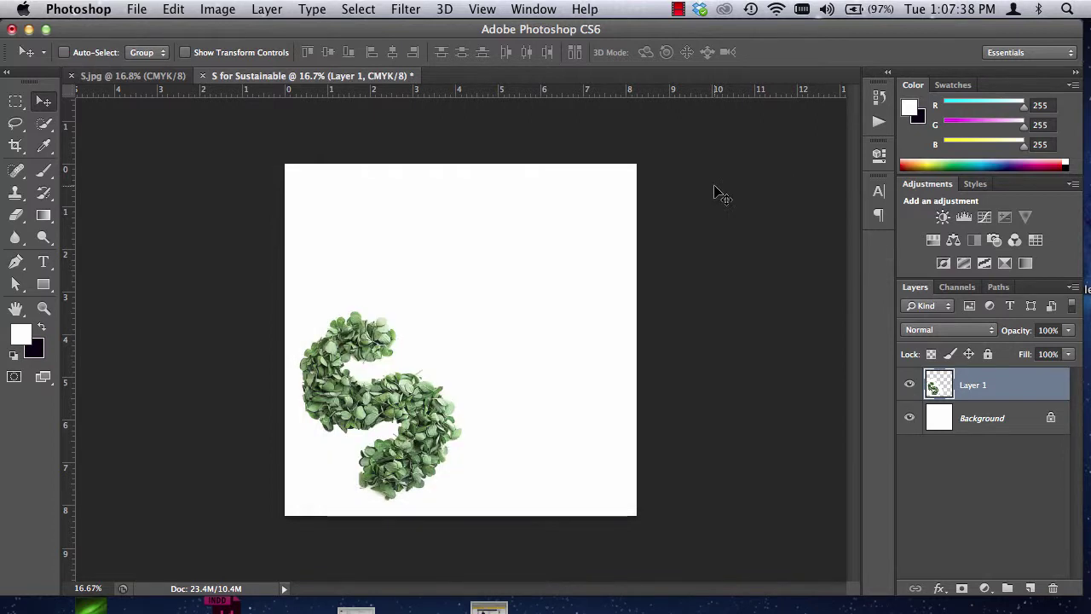
Save the document to the Desktop as "S for Sustainable.tif" in TIFF format with layers and LZW compression
left_click(136, 10)
left_click(183, 210)
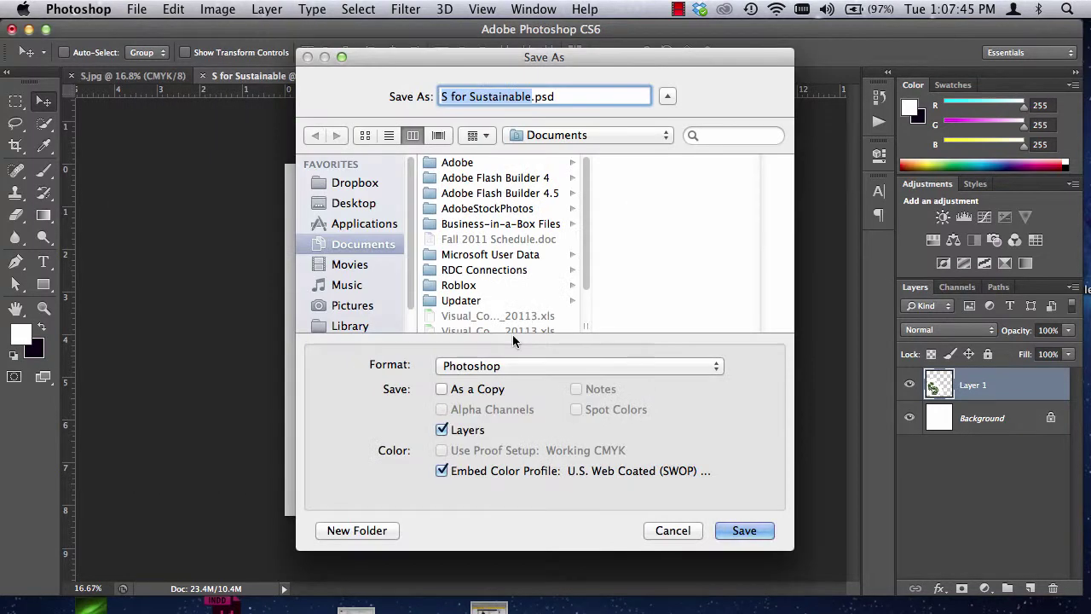
left_click(503, 365)
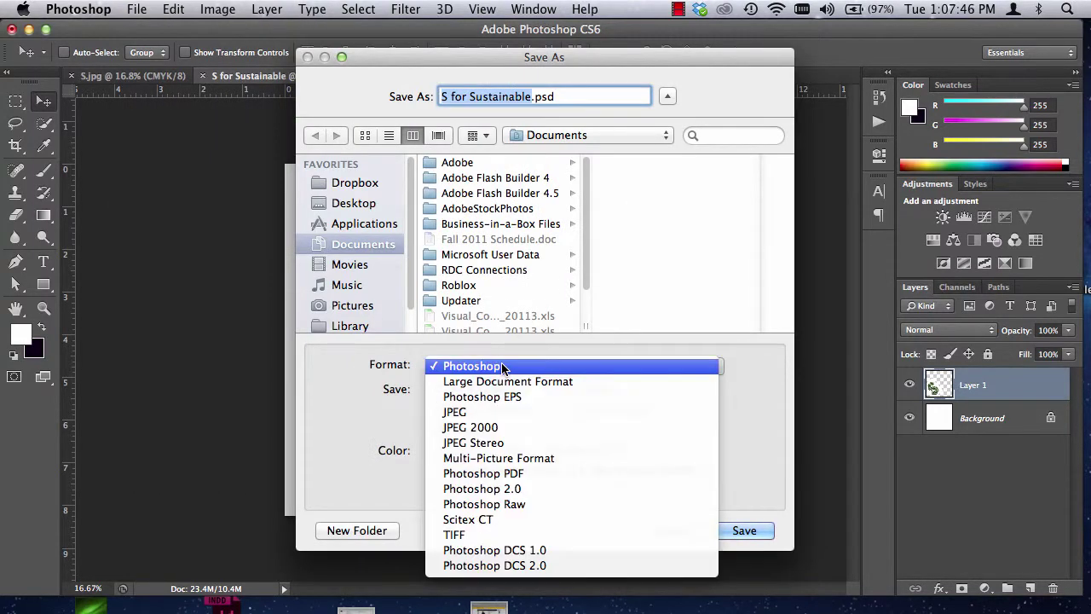
left_click(497, 535)
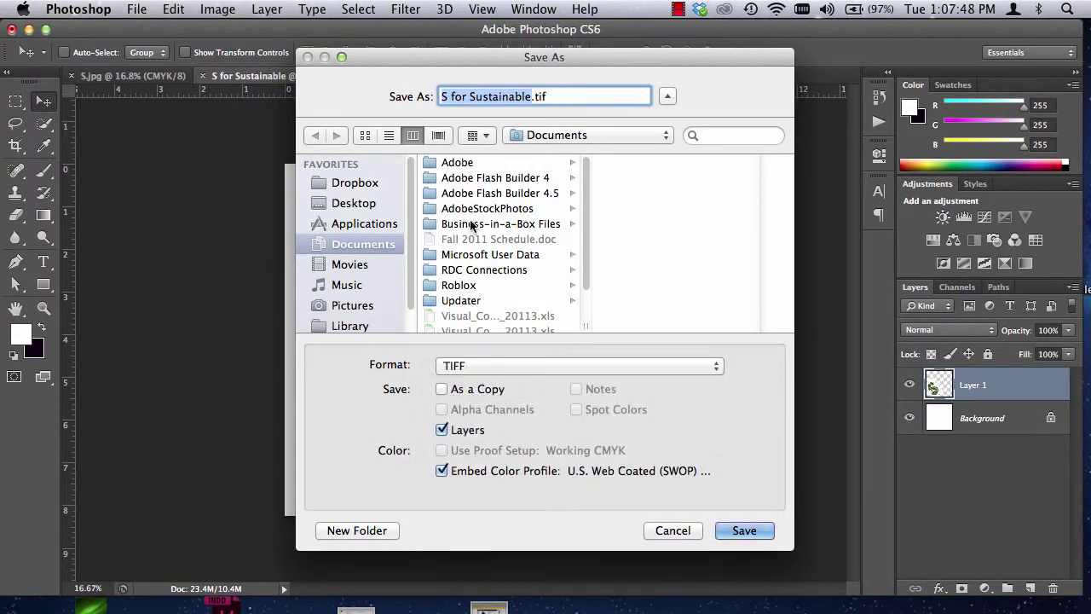
left_click(354, 203)
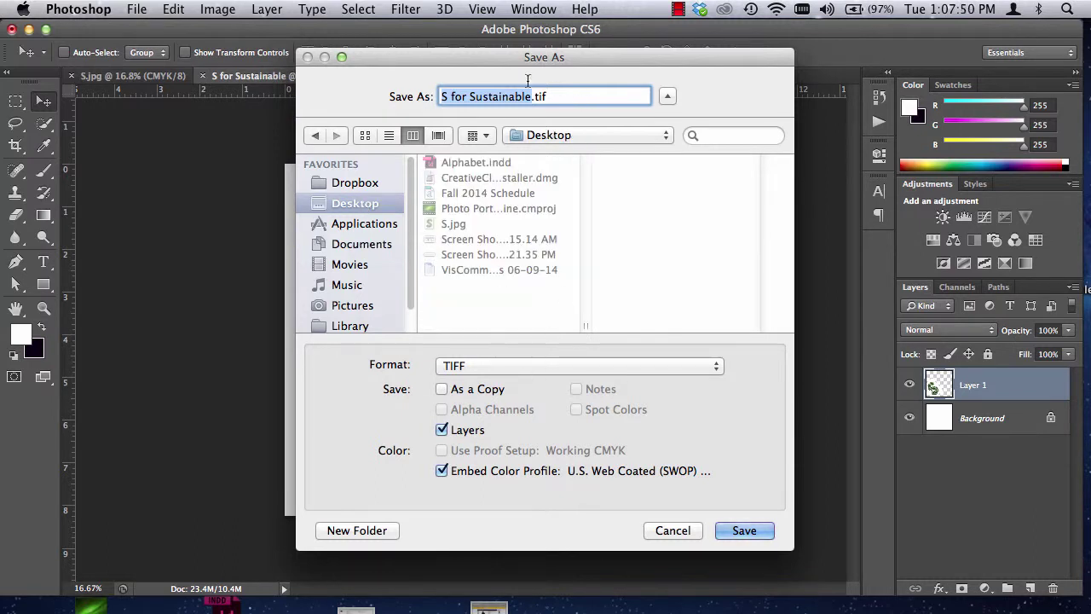
left_click(744, 530)
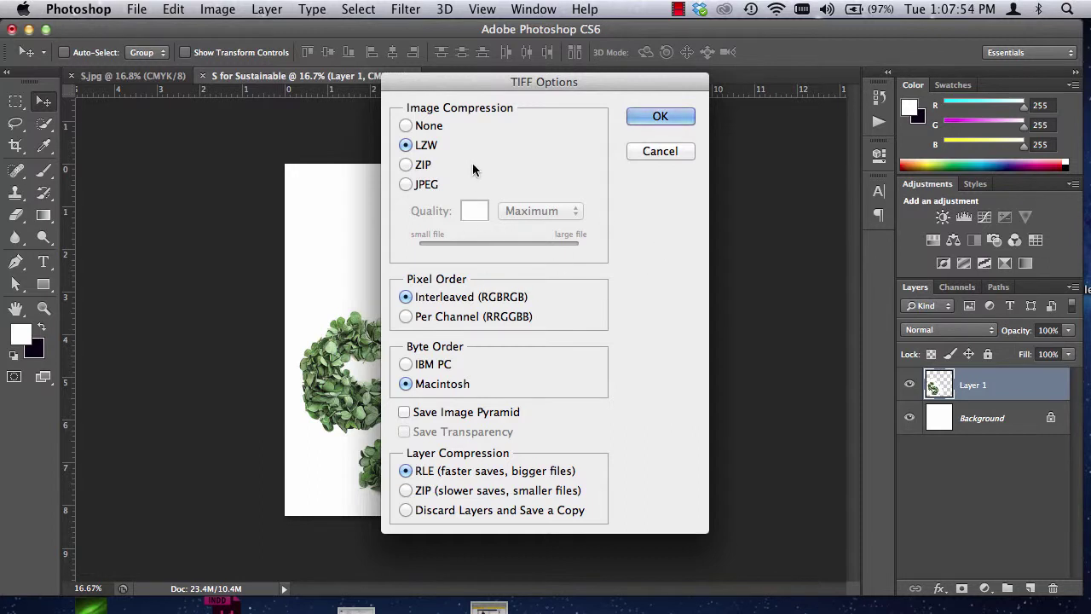
left_click(661, 117)
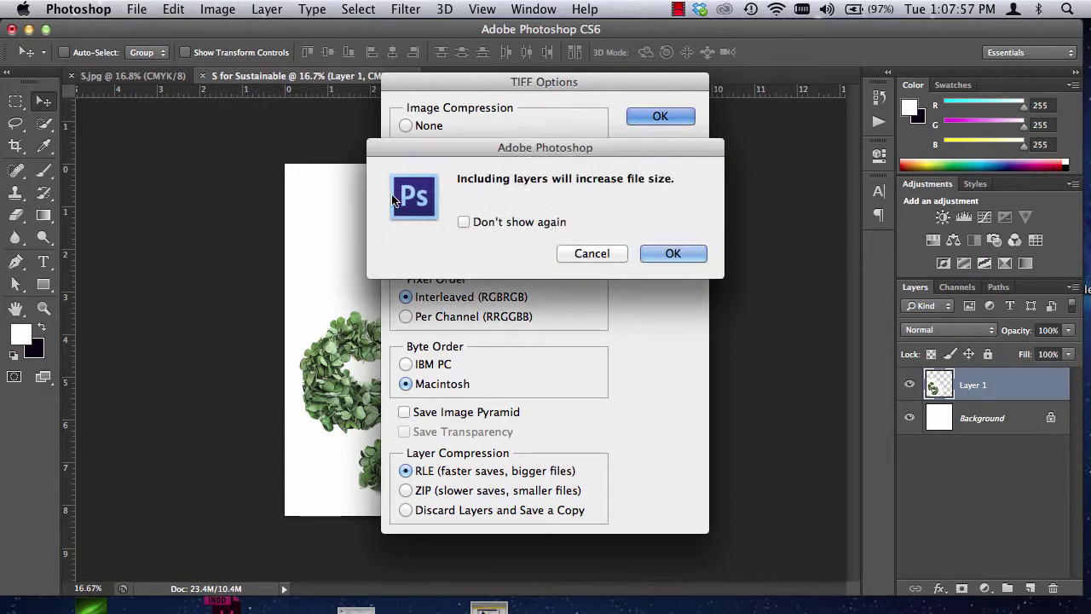
left_click(674, 254)
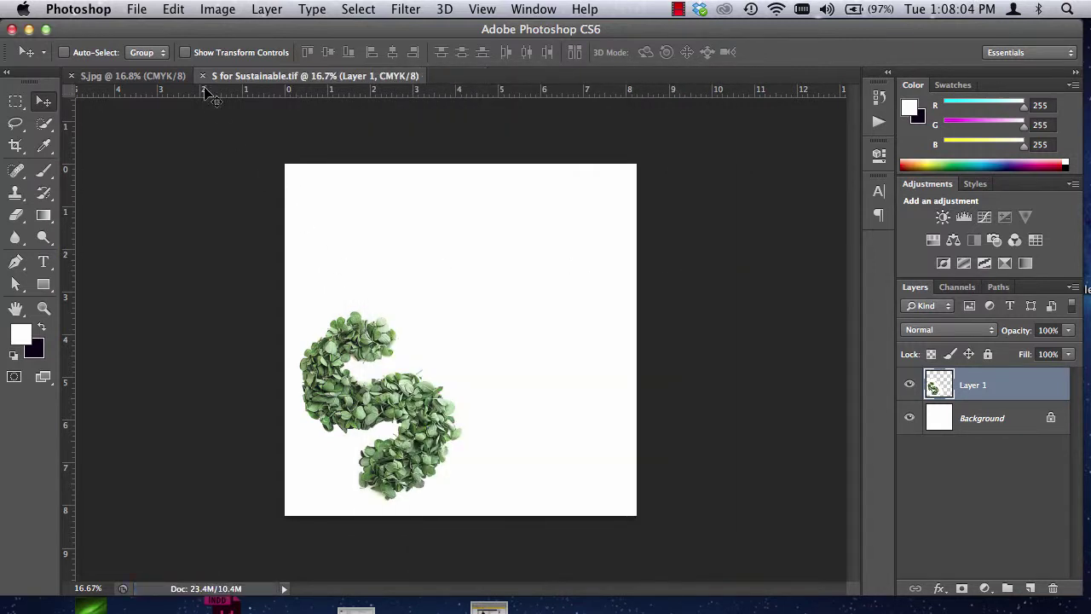